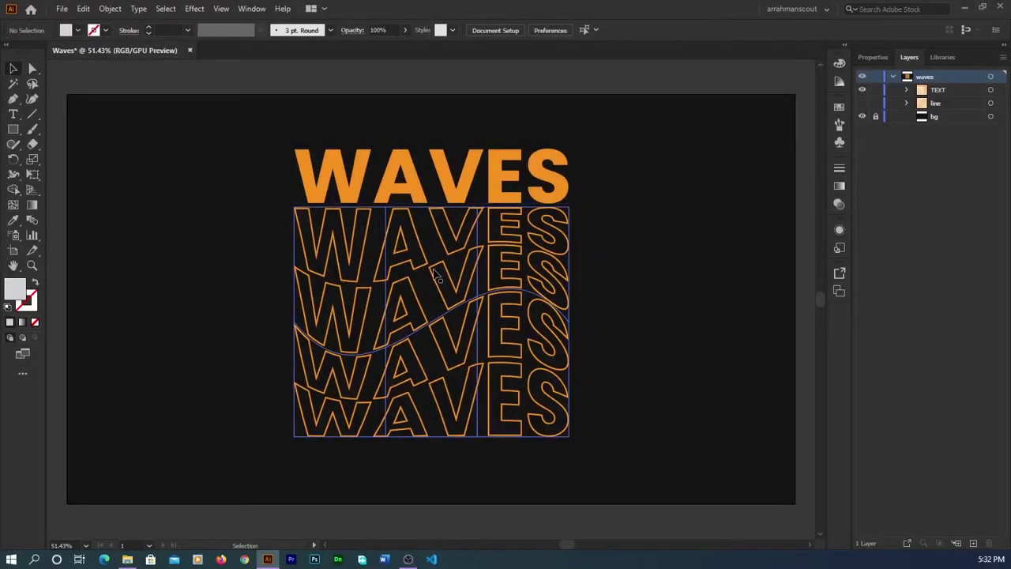
Preview the finished layers, then create a new 1920 x 1080 px document named Waves.
click(861, 90)
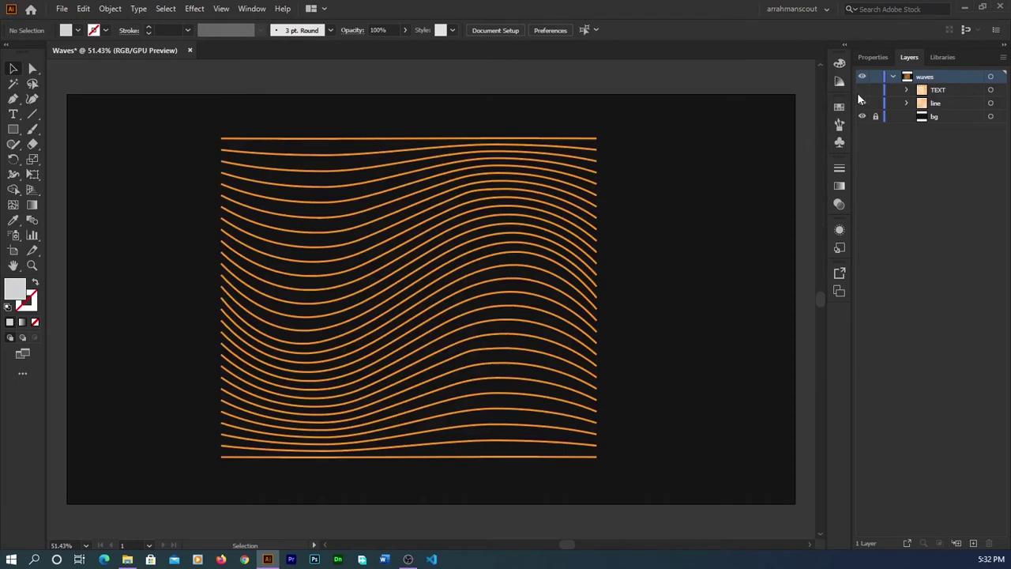
click(862, 103)
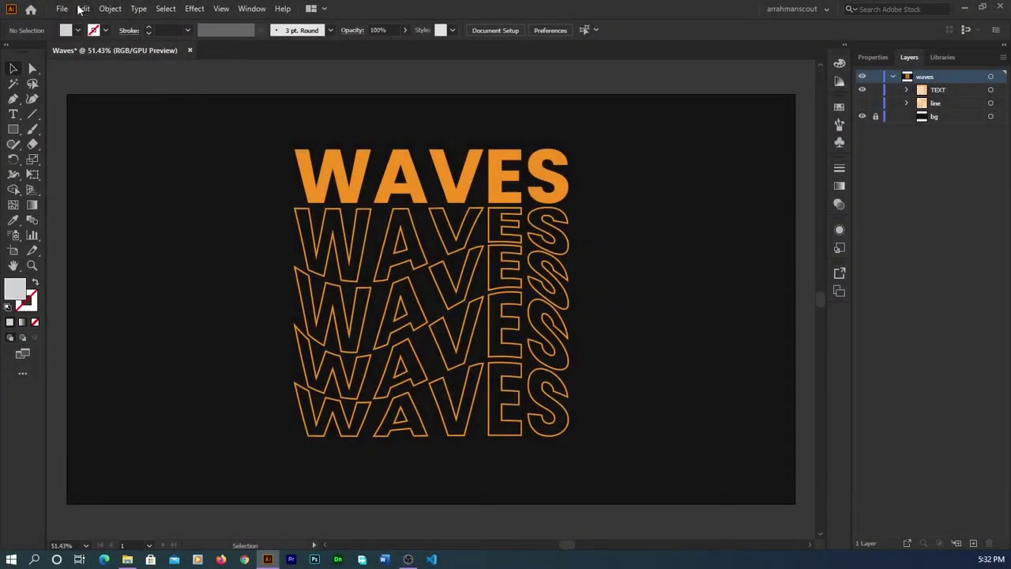
click(62, 9)
click(79, 23)
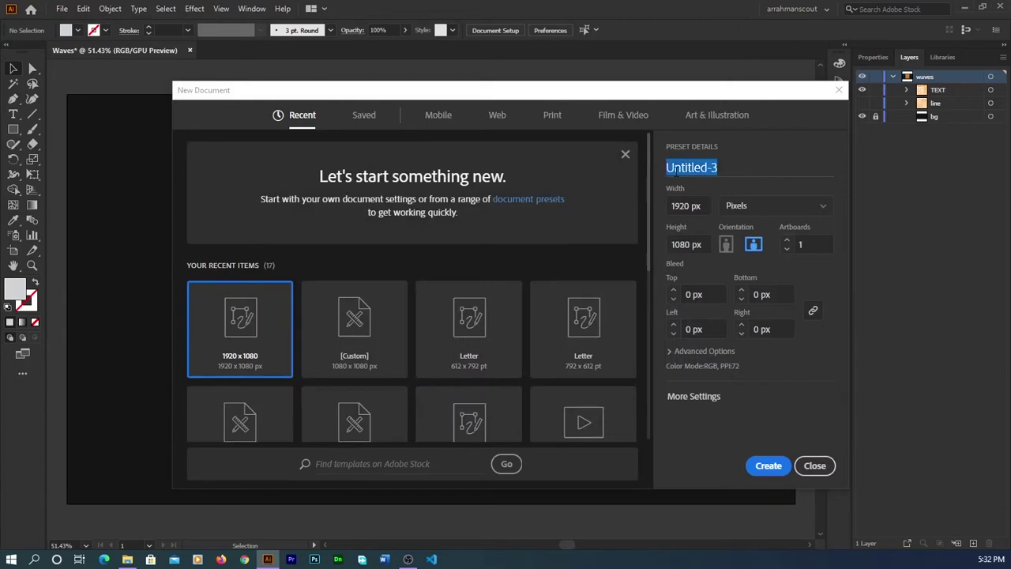
text(Waves)
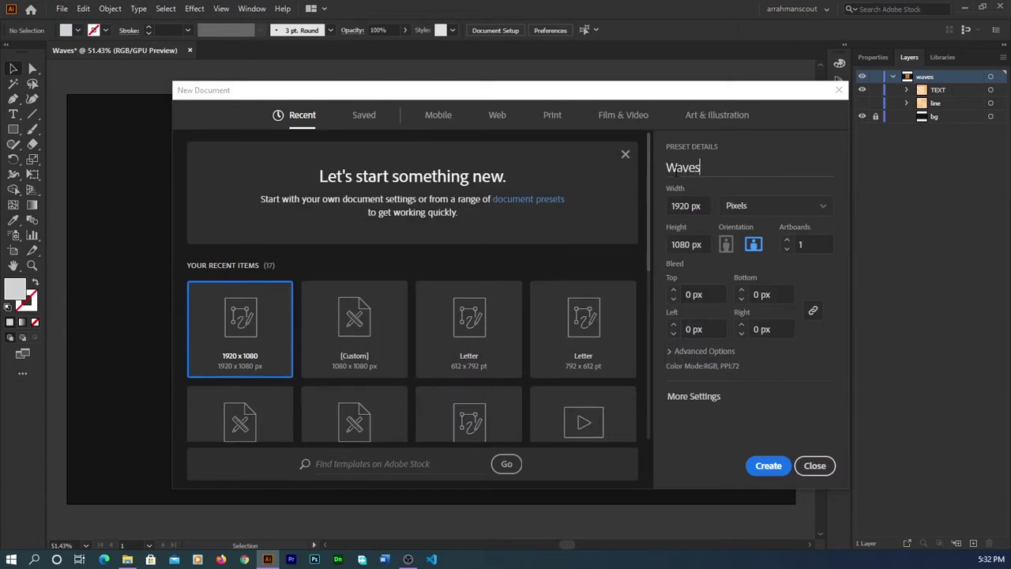
key(Tab)
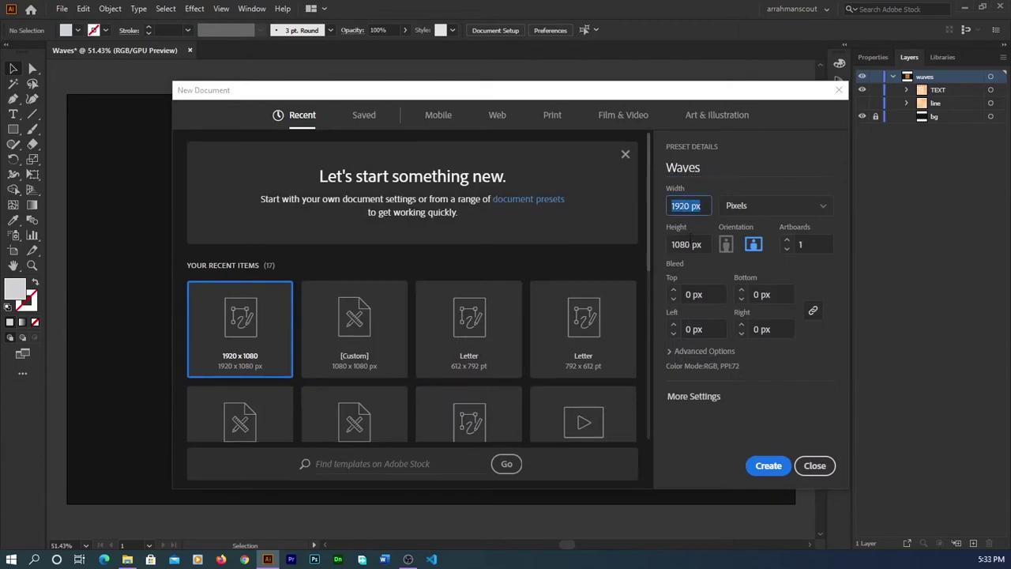
key(Tab)
click(769, 466)
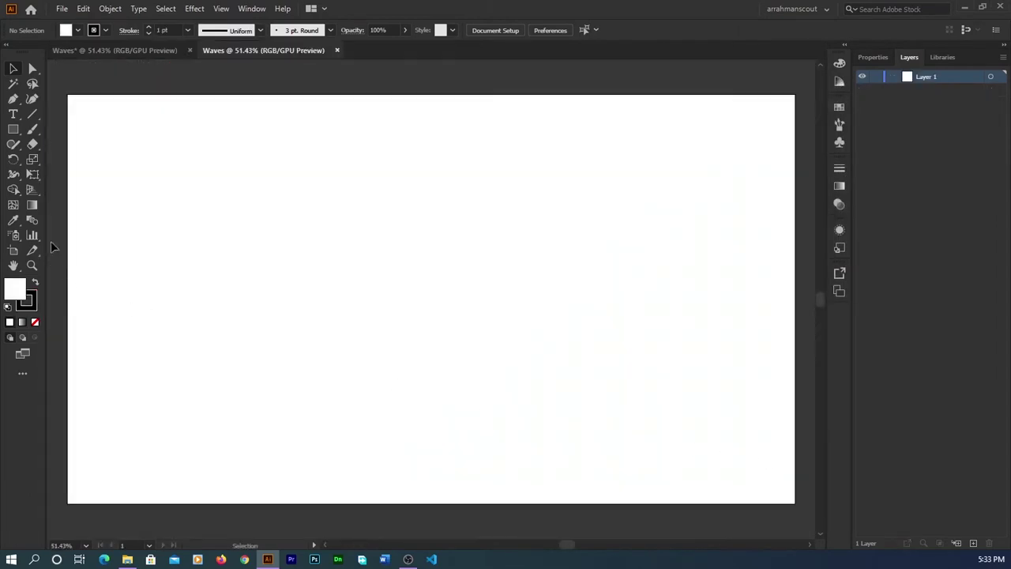
Create a 1920 x 1080 px rectangle and centre it on the artboard.
click(14, 131)
click(89, 113)
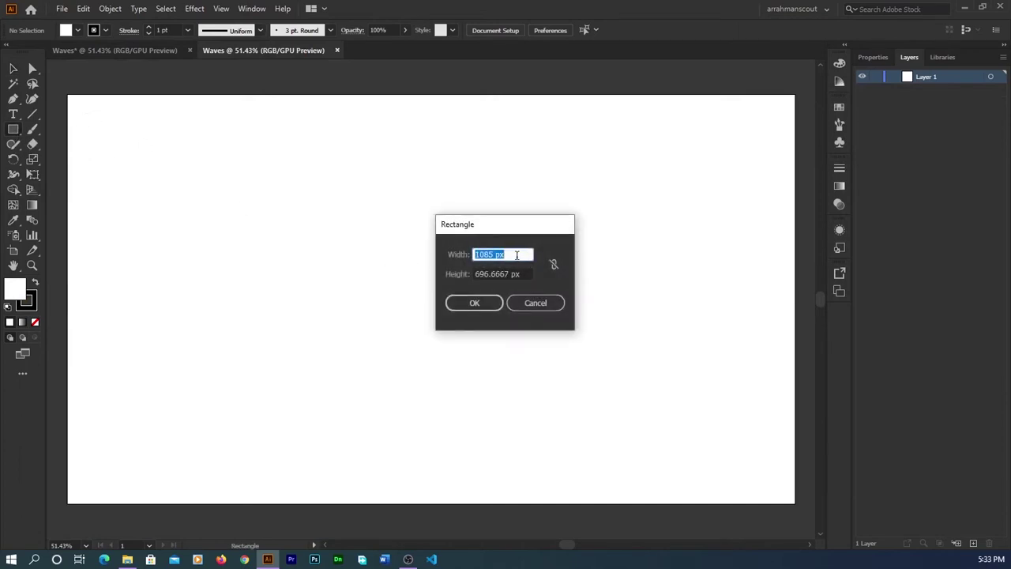
text(1920)
key(Tab)
text(1)
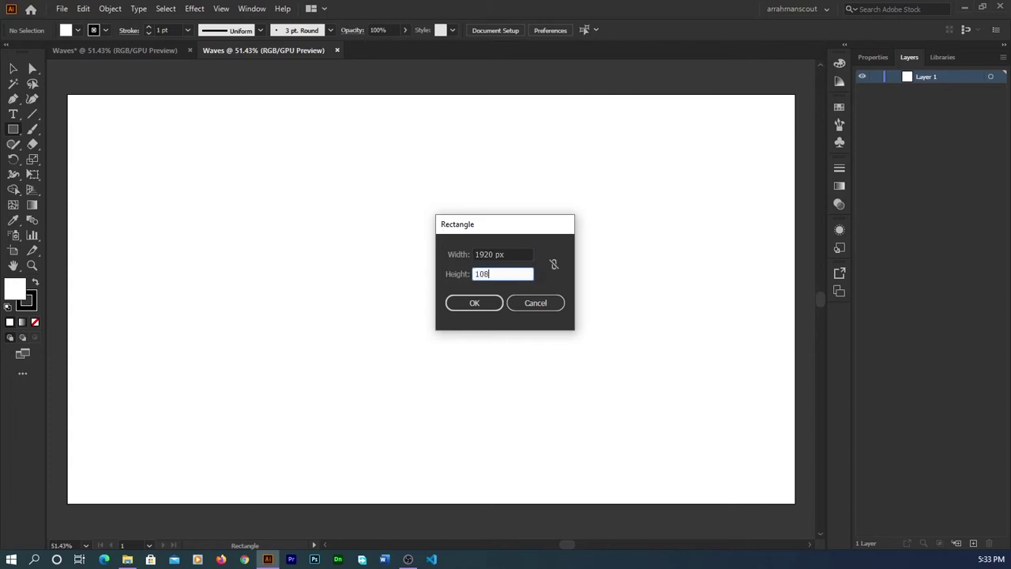
key(Tab)
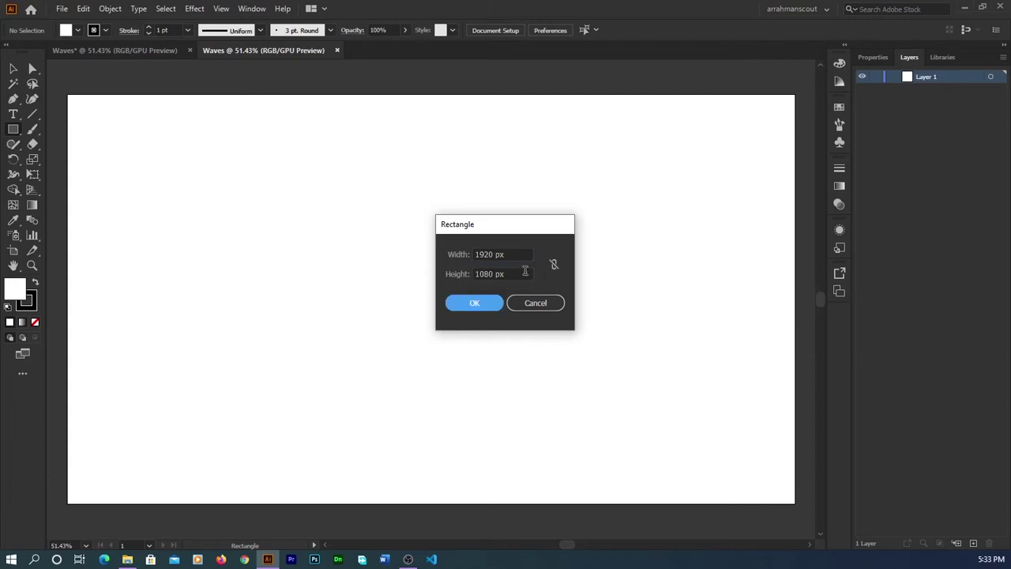
key(Return)
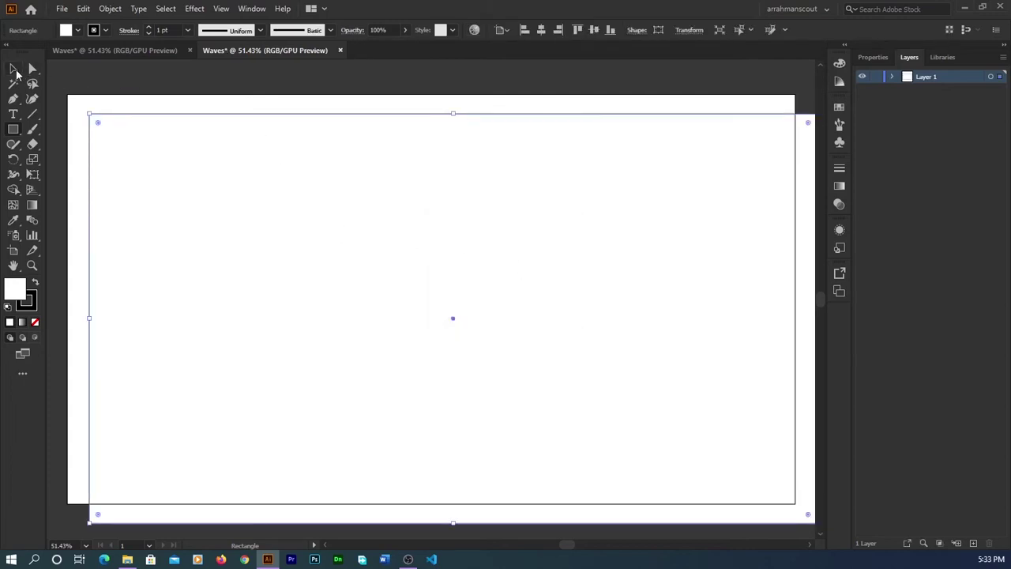
click(16, 73)
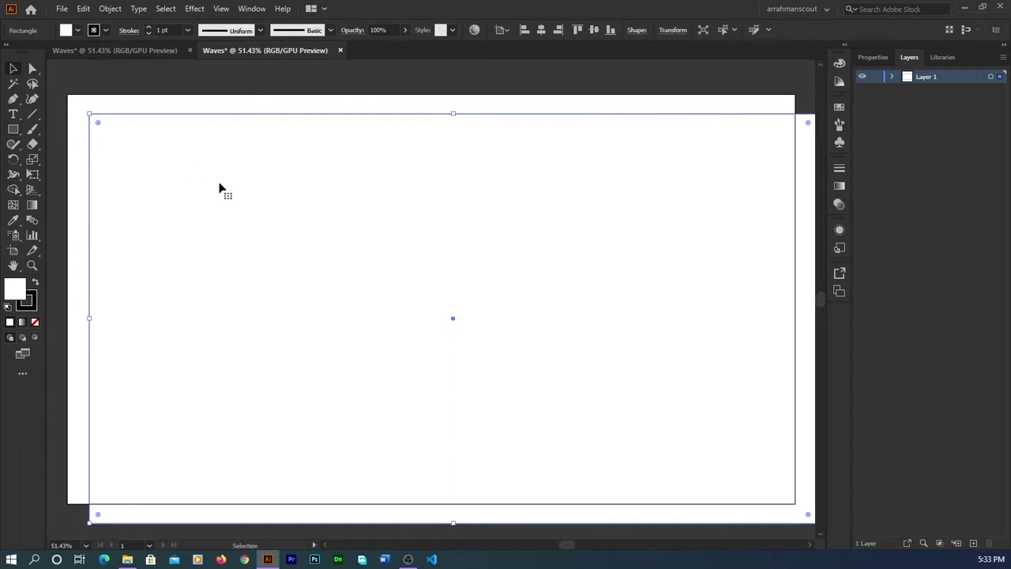
click(541, 32)
click(594, 30)
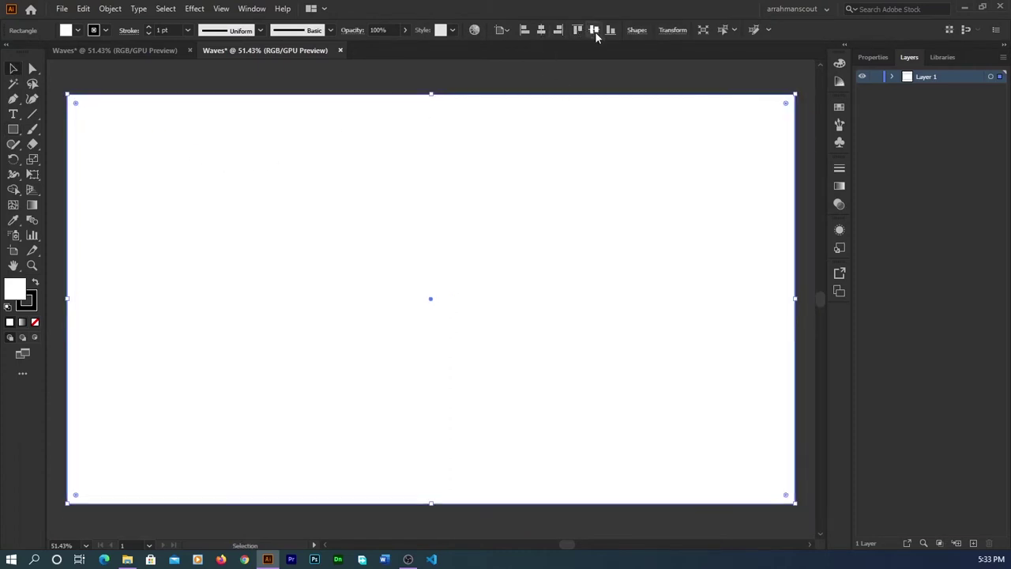
Give the rectangle no stroke and a near-black fill, then lock it.
click(871, 57)
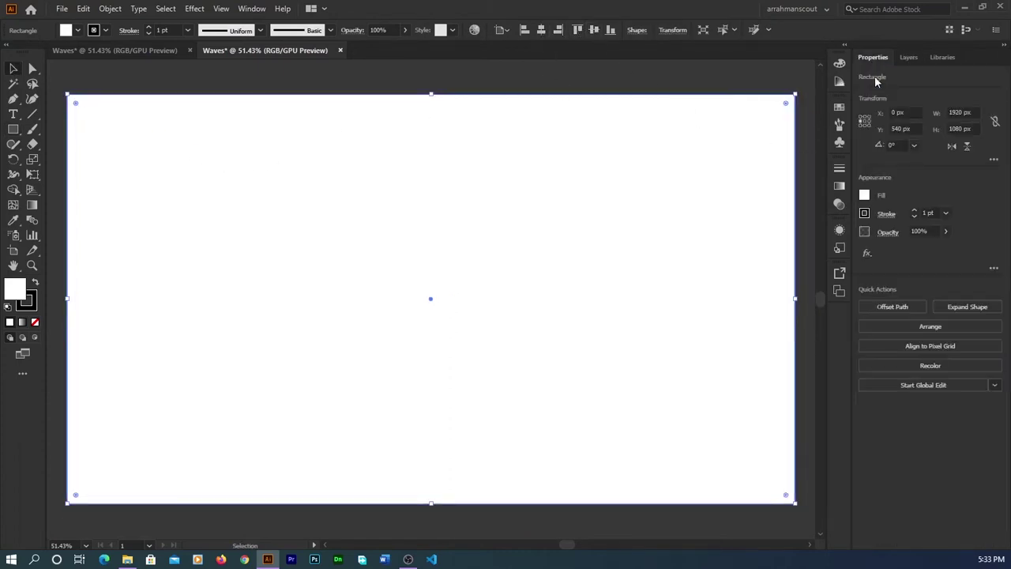
click(865, 214)
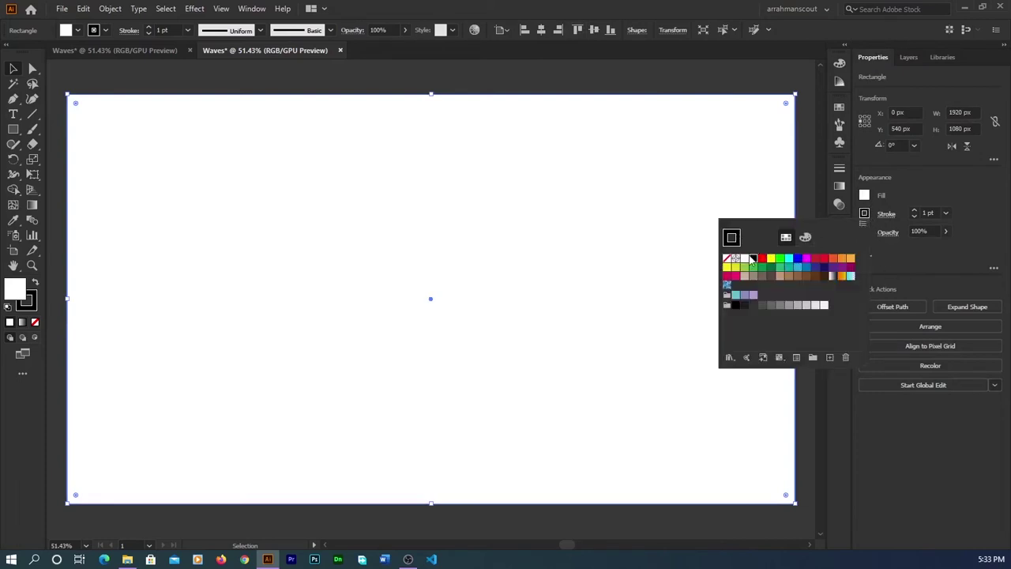
click(727, 258)
click(865, 196)
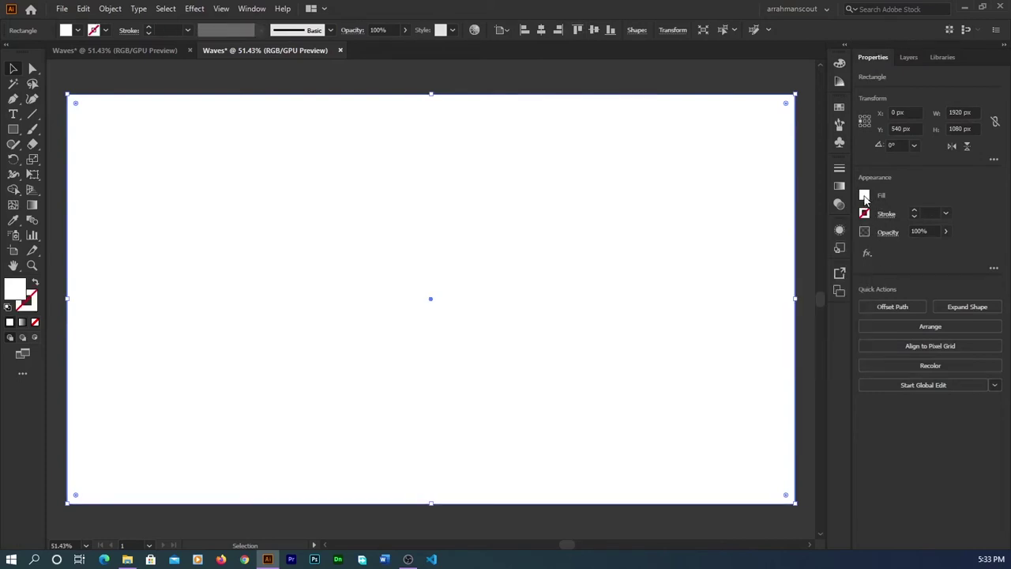
click(744, 288)
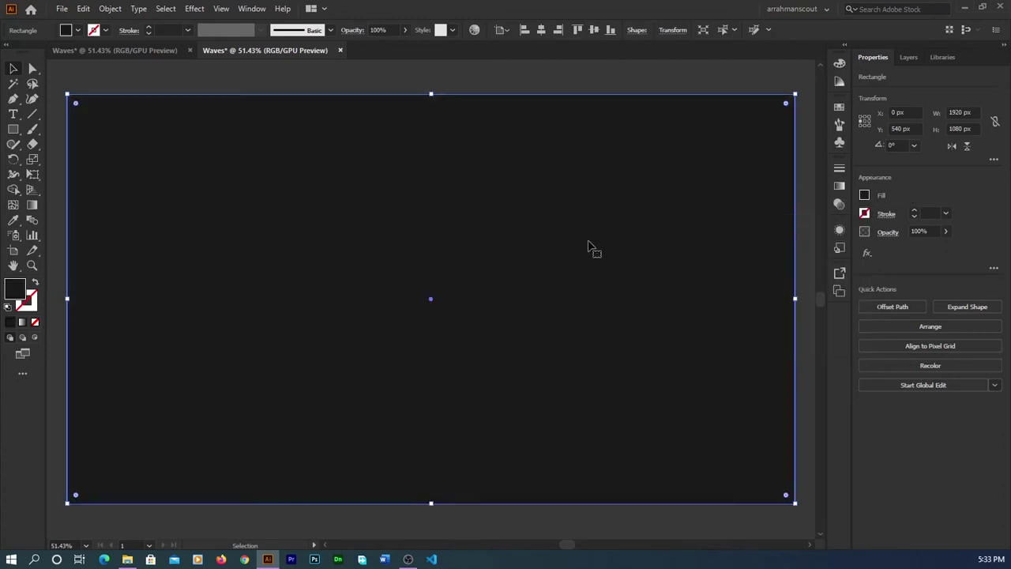
click(106, 9)
mouse_move(125, 97)
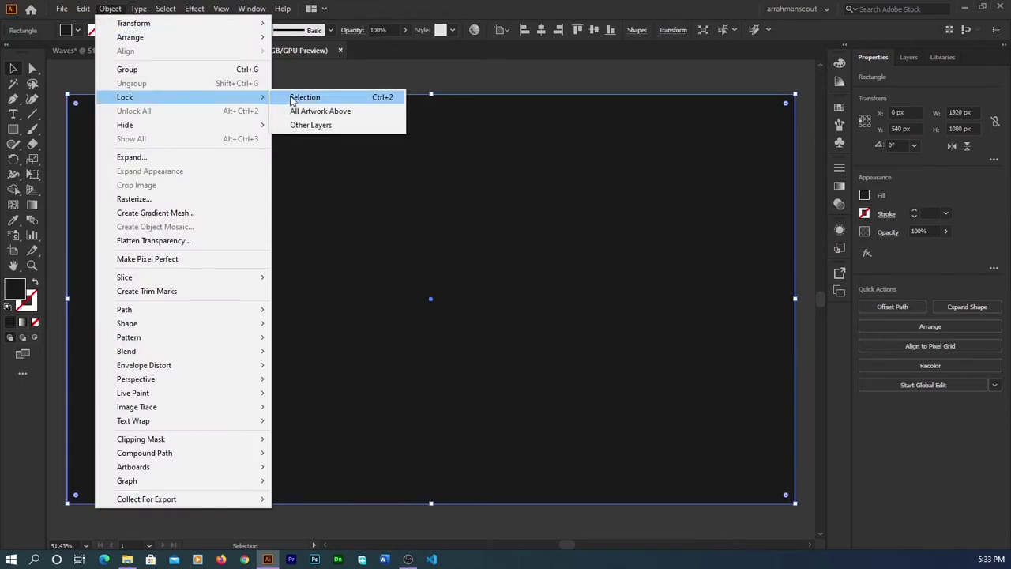
click(293, 100)
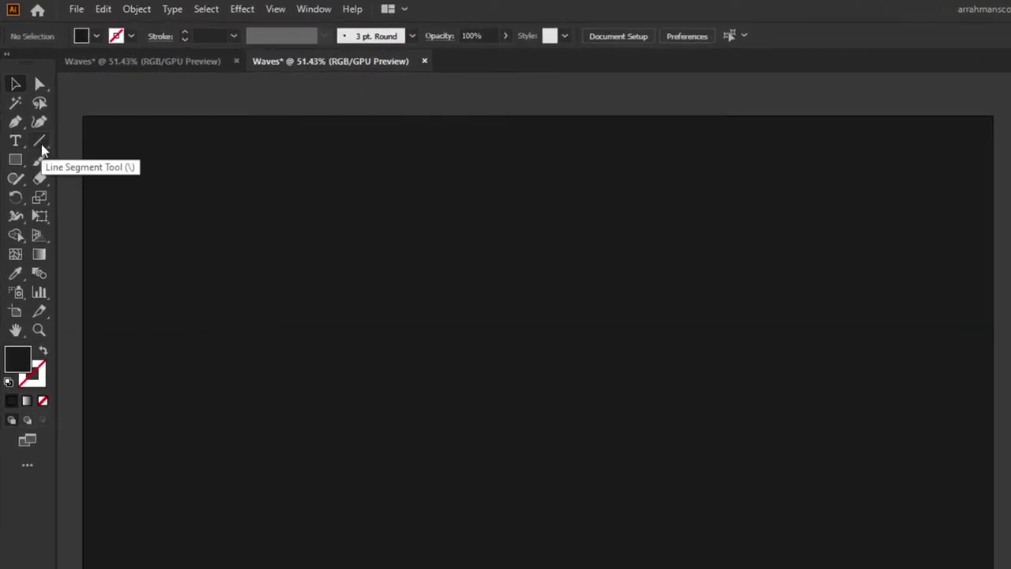
Draw a horizontal line across the upper artboard with a 3 pt orange stroke.
click(40, 142)
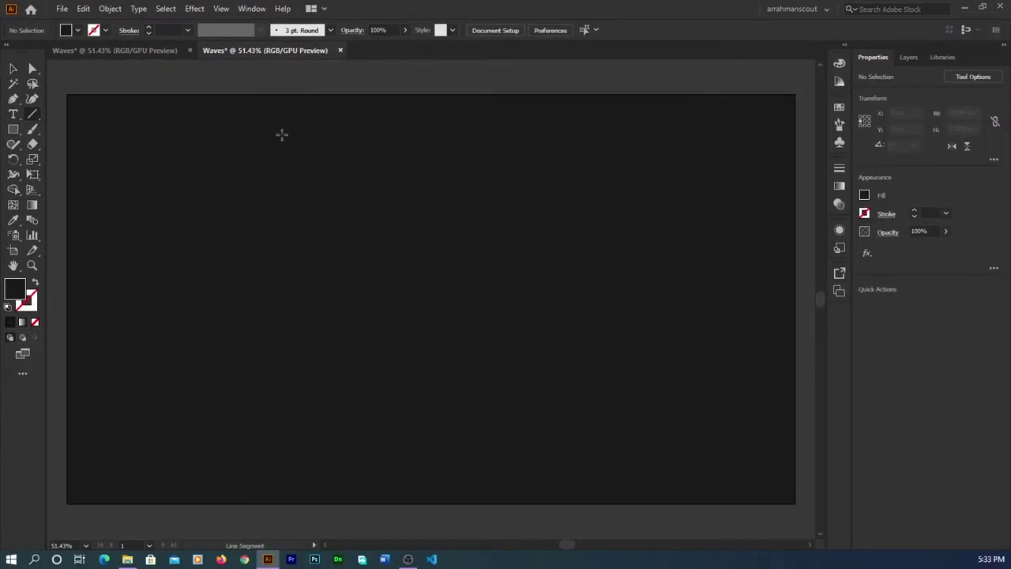
drag(282, 134, 625, 125)
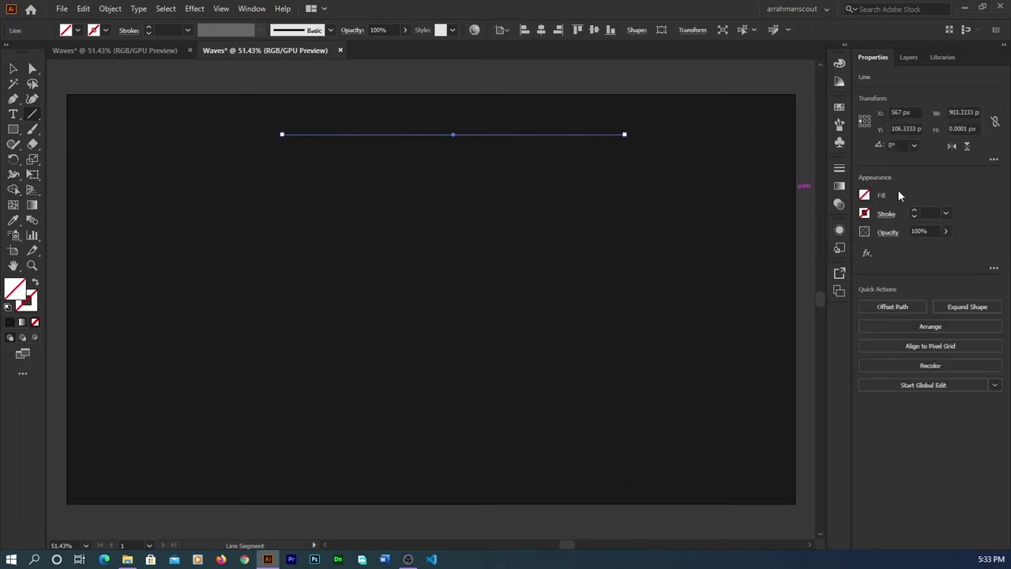
click(853, 233)
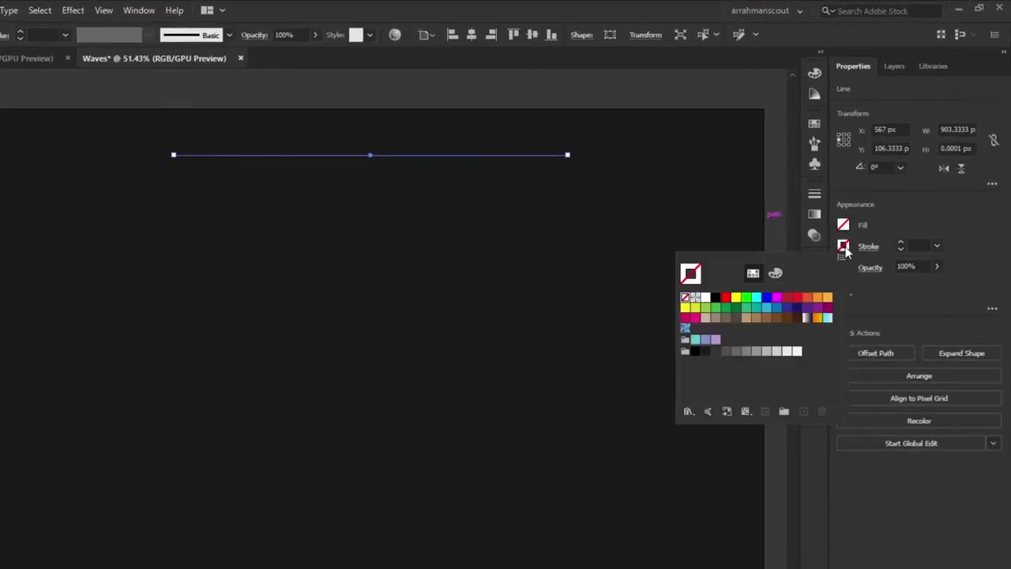
click(816, 298)
click(900, 245)
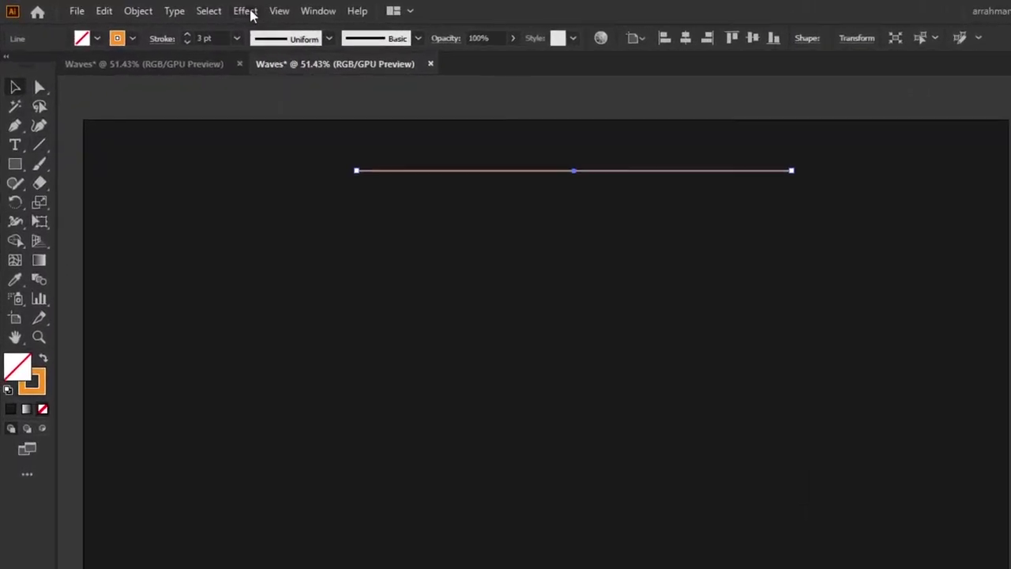
click(249, 11)
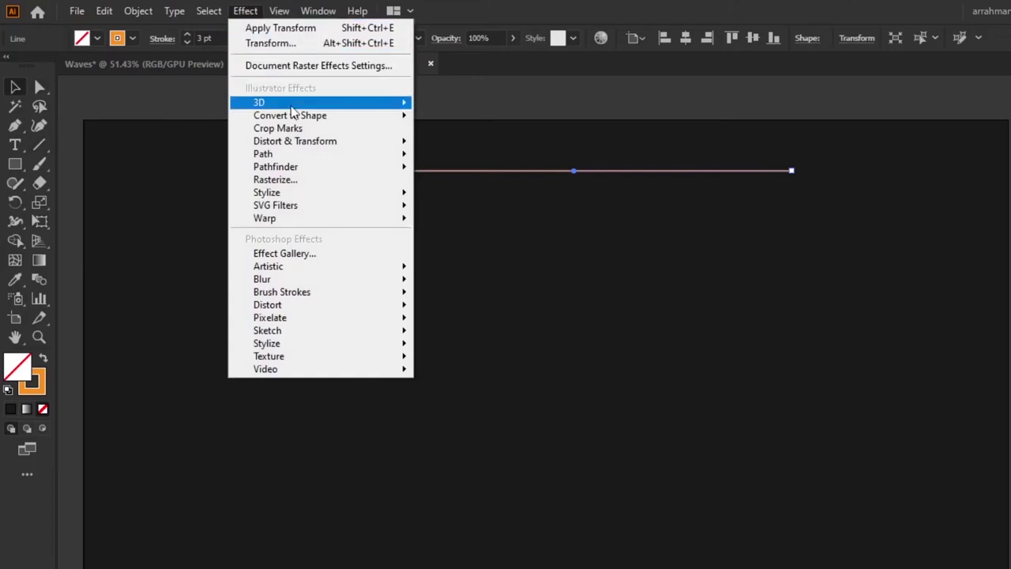
mouse_move(266, 138)
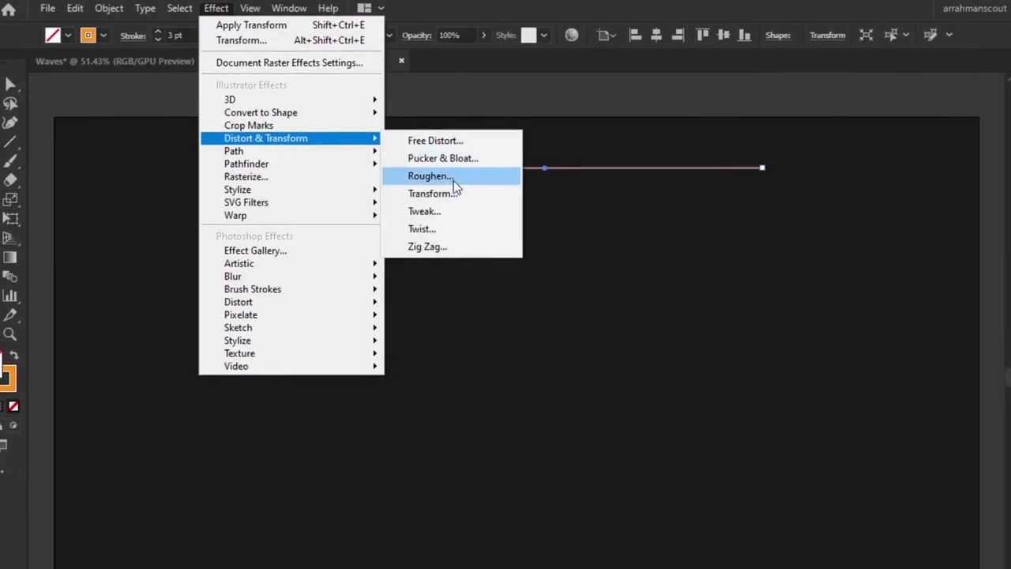
Apply a Transform effect to the line with 30 copies moved 30 px vertically.
click(461, 197)
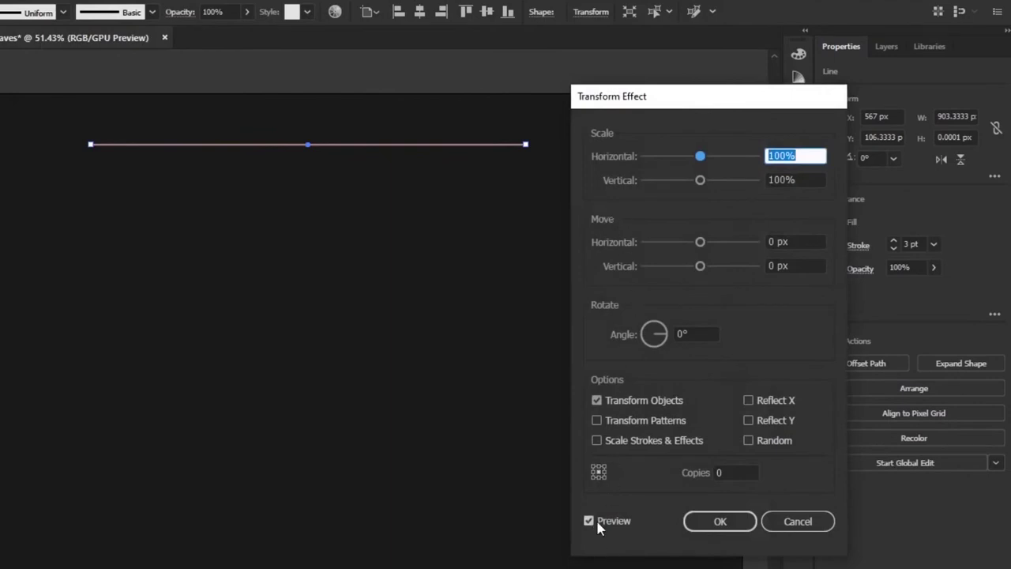
click(736, 472)
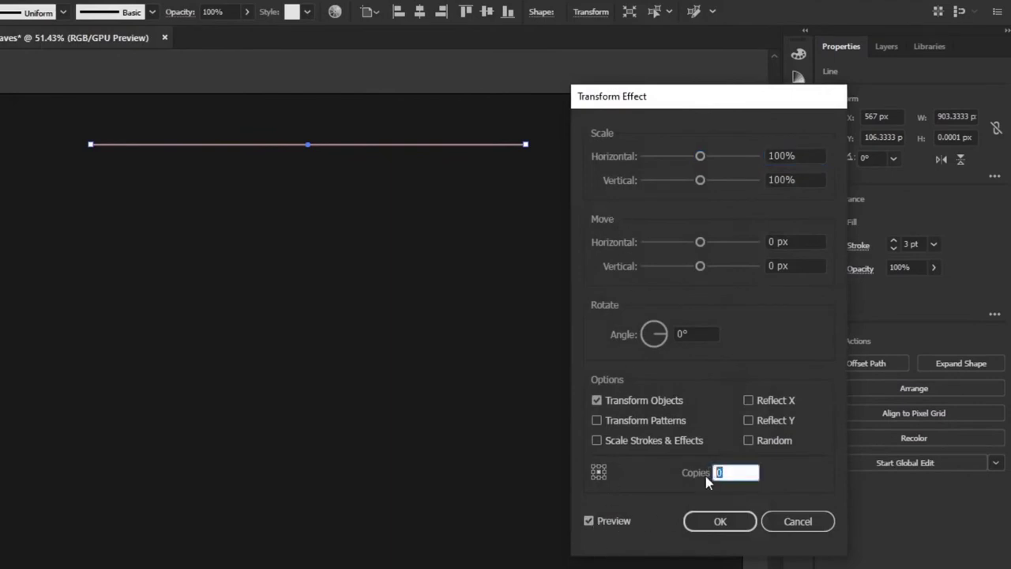
text(3)
text(25)
click(788, 266)
text(5)
key(Up)
key(Up)
key(Up)
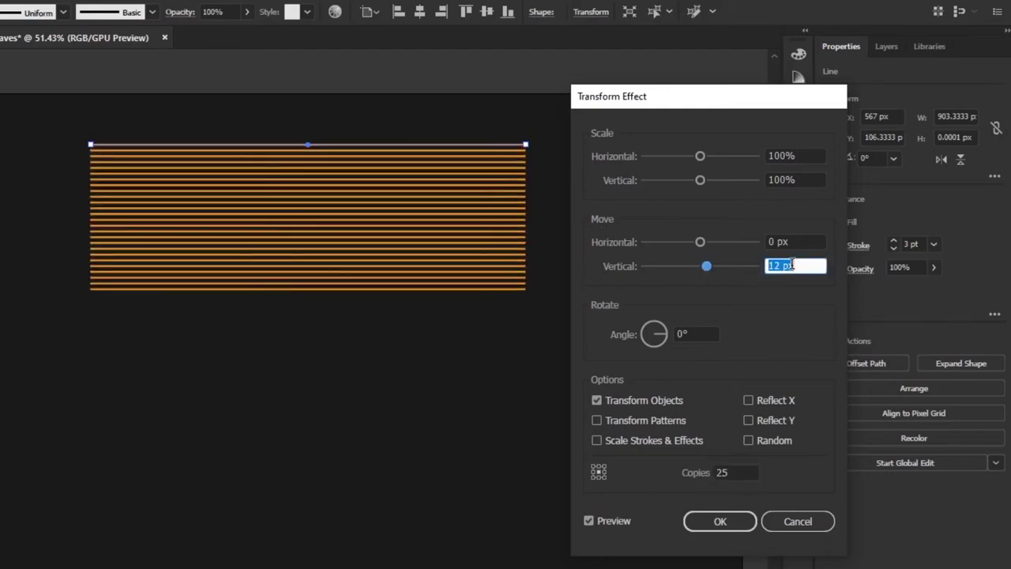
key(Up)
key(Up)
key(Up)
key(Up)
key(Up)
key(Up)
key(Up)
key(Up)
key(Up)
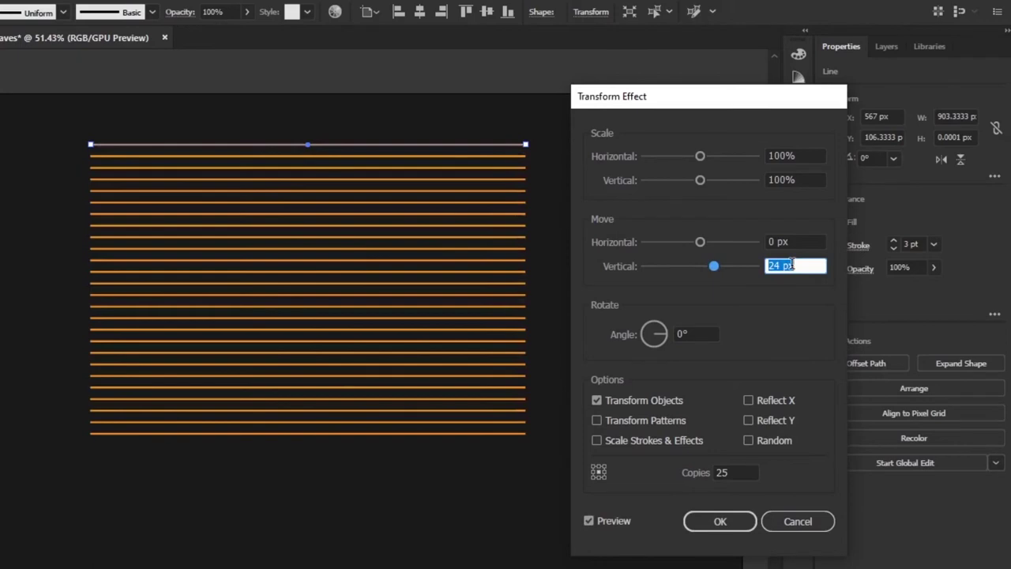
key(Up)
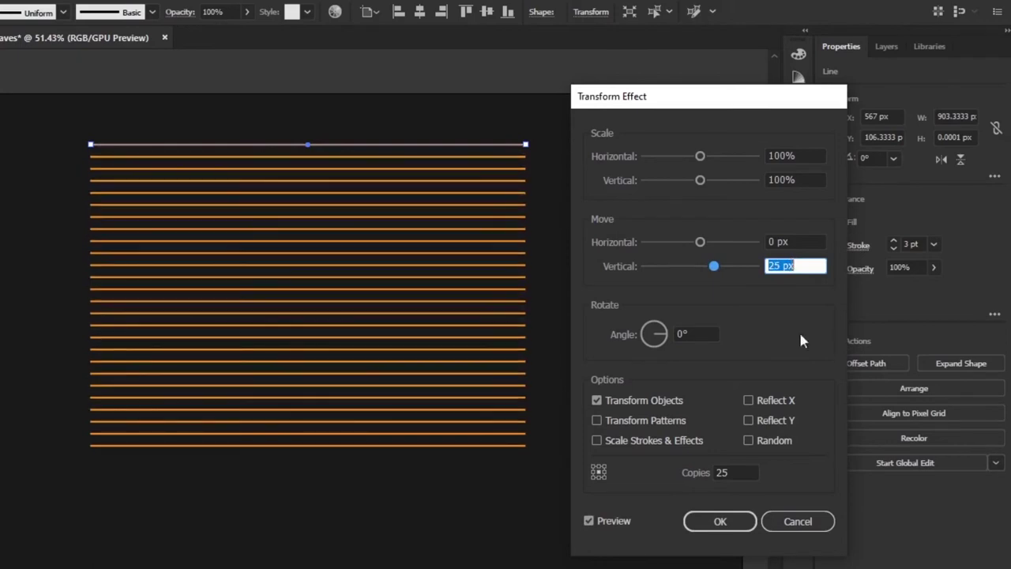
click(740, 472)
text(30)
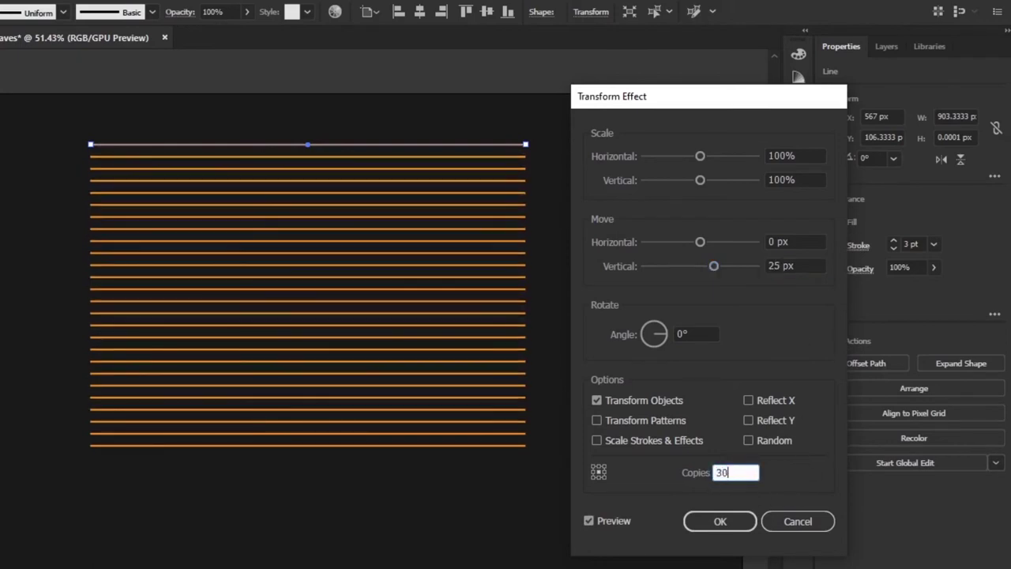
click(801, 266)
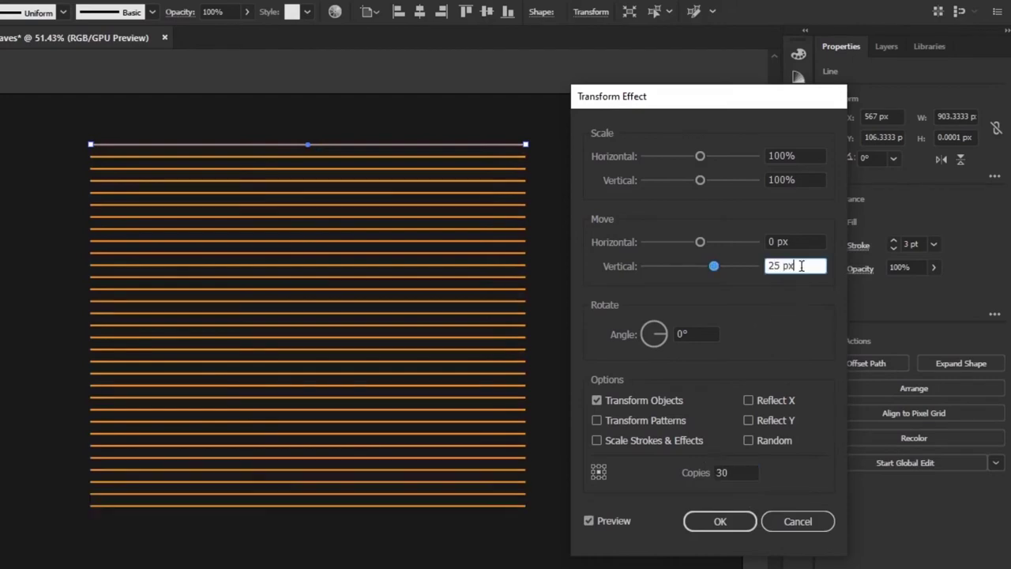
key(Up)
key(Up)
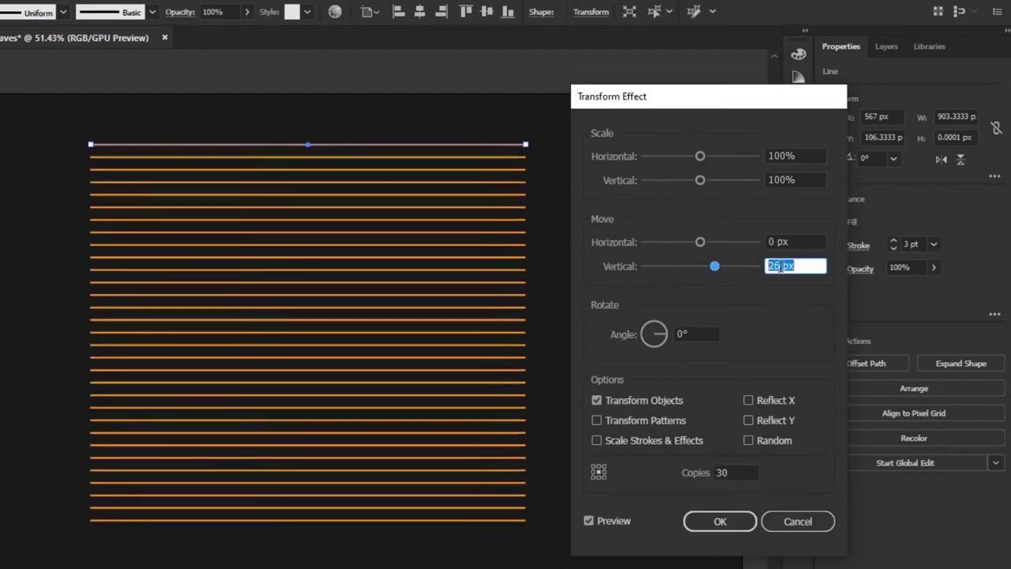
key(Up)
key(Up)
key(Up)
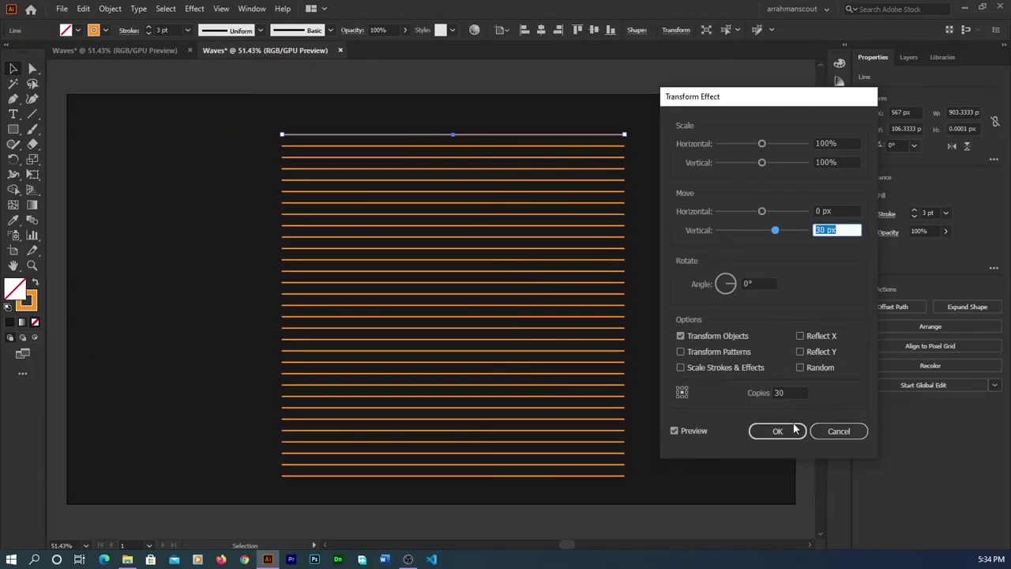
click(780, 433)
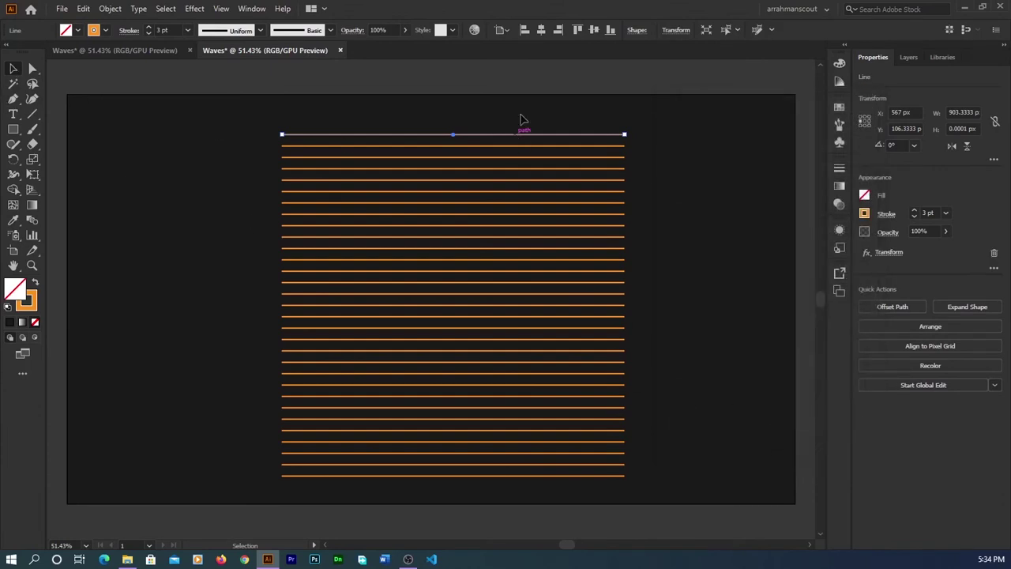
Centre the line stack horizontally on the artboard and reselect it.
click(545, 29)
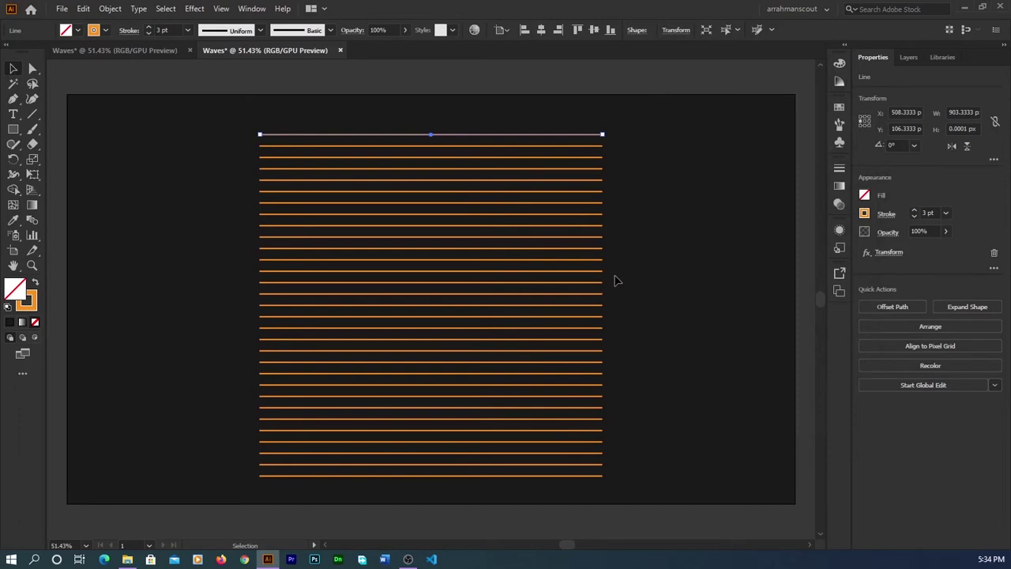
click(616, 282)
click(458, 135)
Warp the lines with an Envelope Distort Wave style at 50% bend.
click(131, 9)
mouse_move(162, 452)
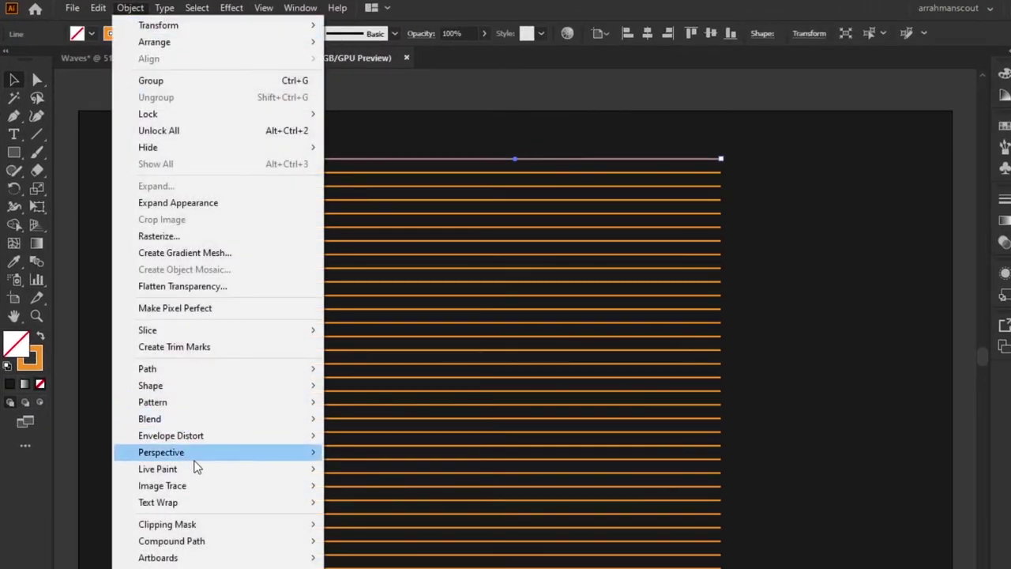
click(401, 437)
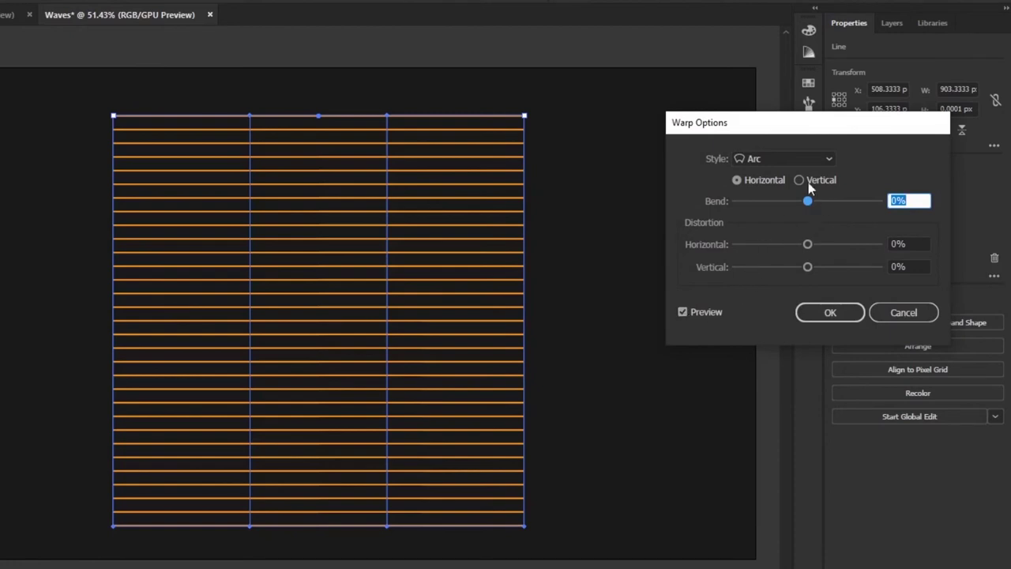
click(794, 165)
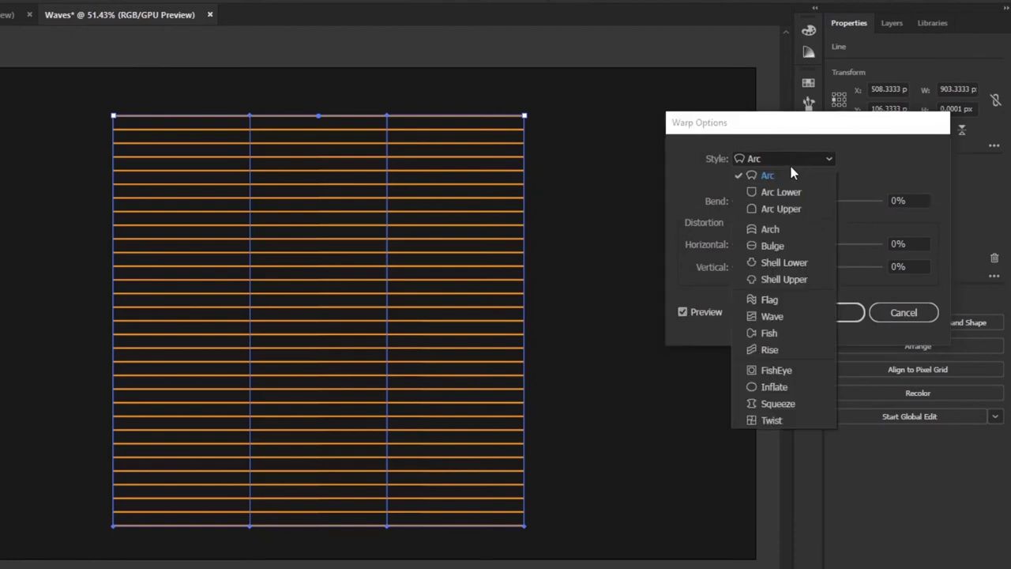
click(773, 316)
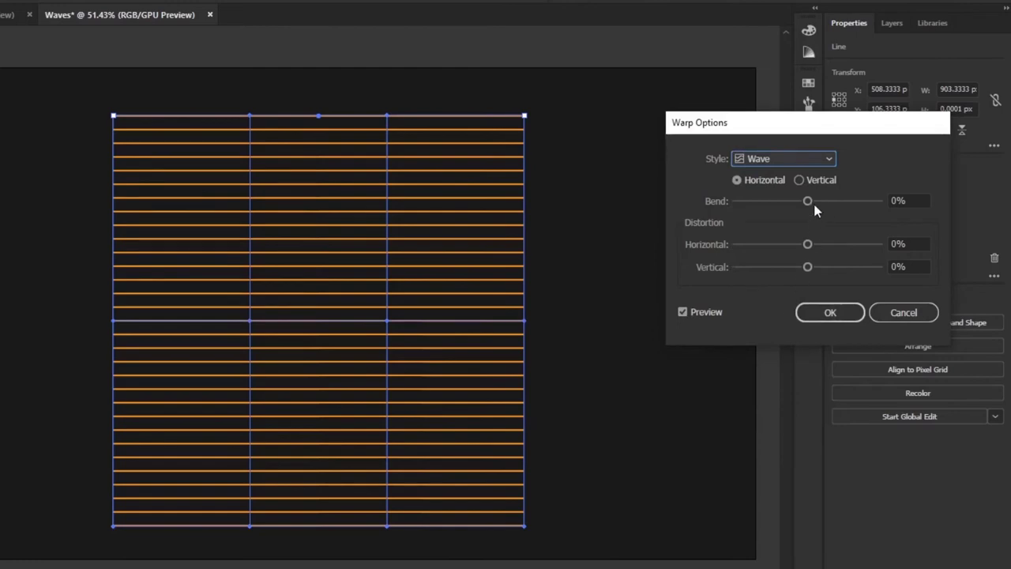
drag(806, 204, 835, 205)
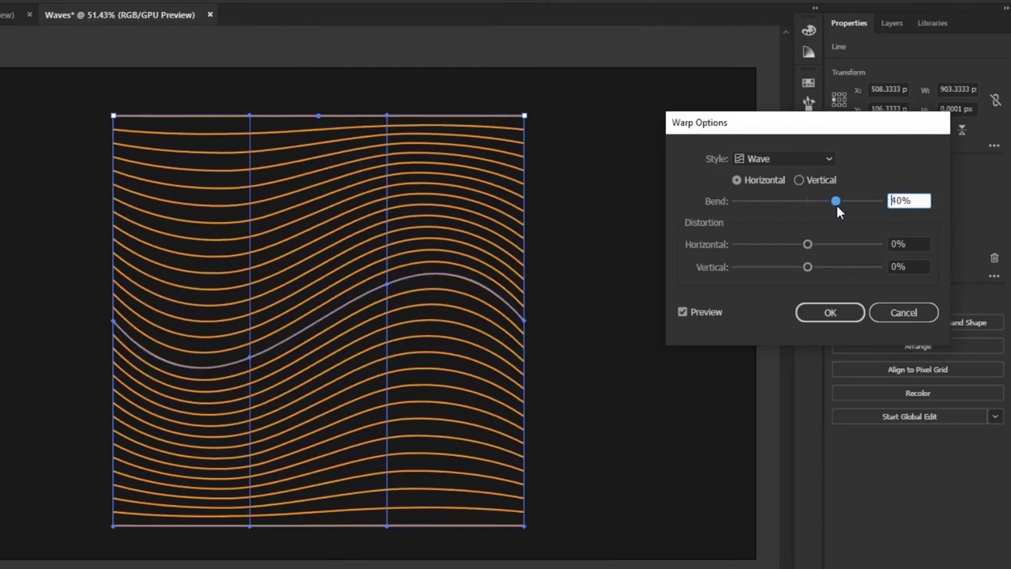
drag(835, 206, 845, 206)
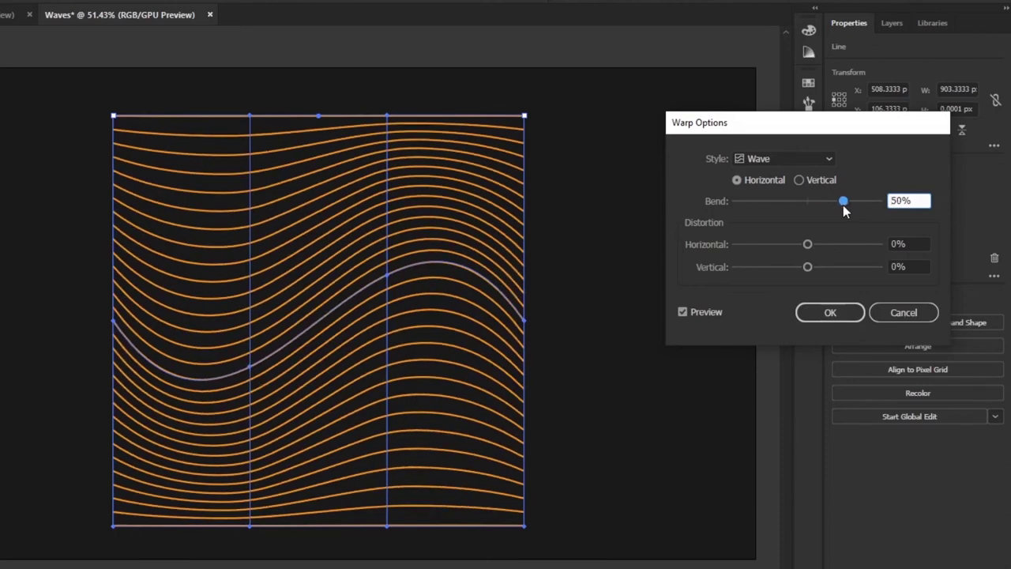
click(830, 310)
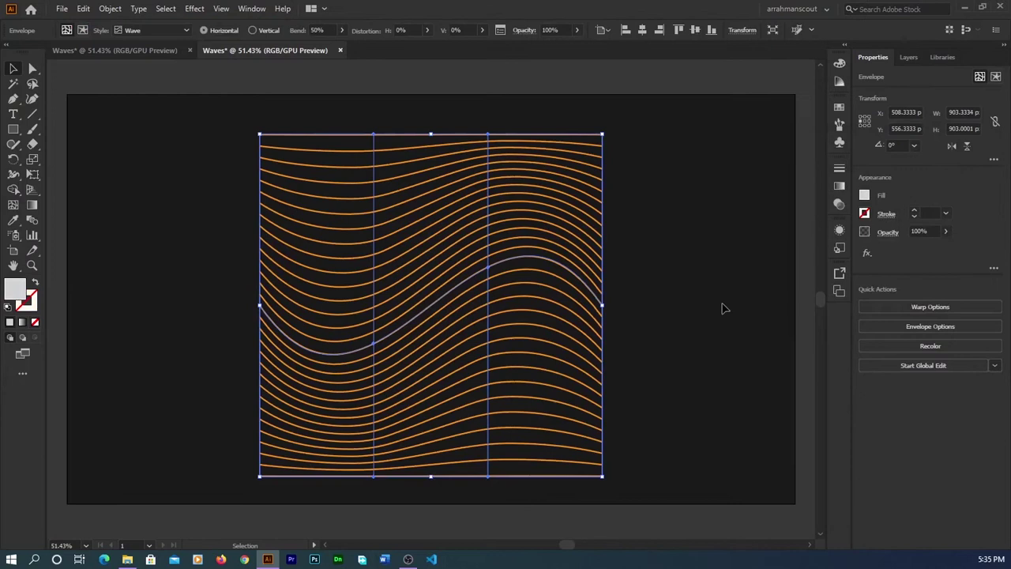
Hide the wave Envelope object inside Layer 1 using the Layers panel.
click(724, 308)
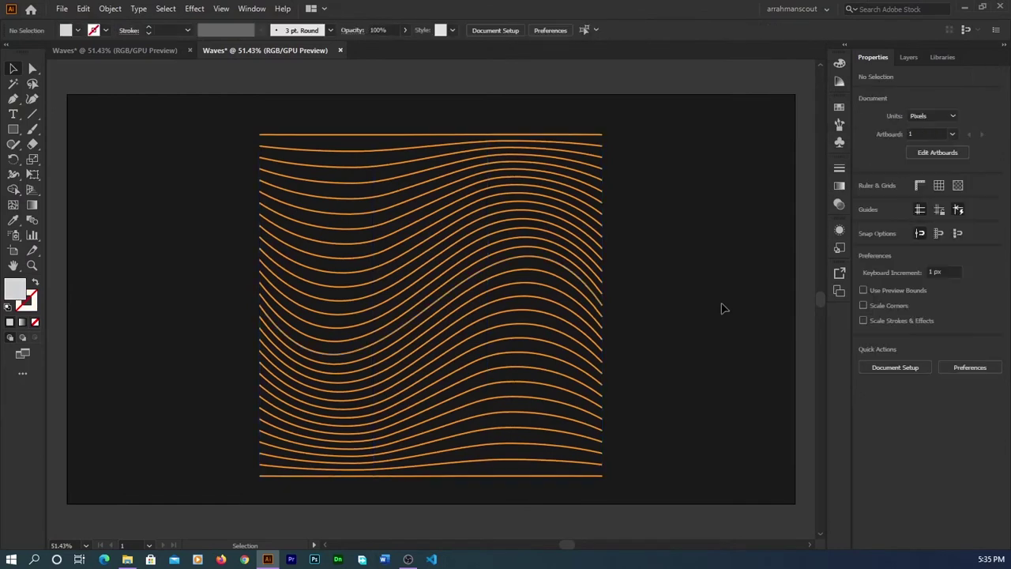
click(602, 281)
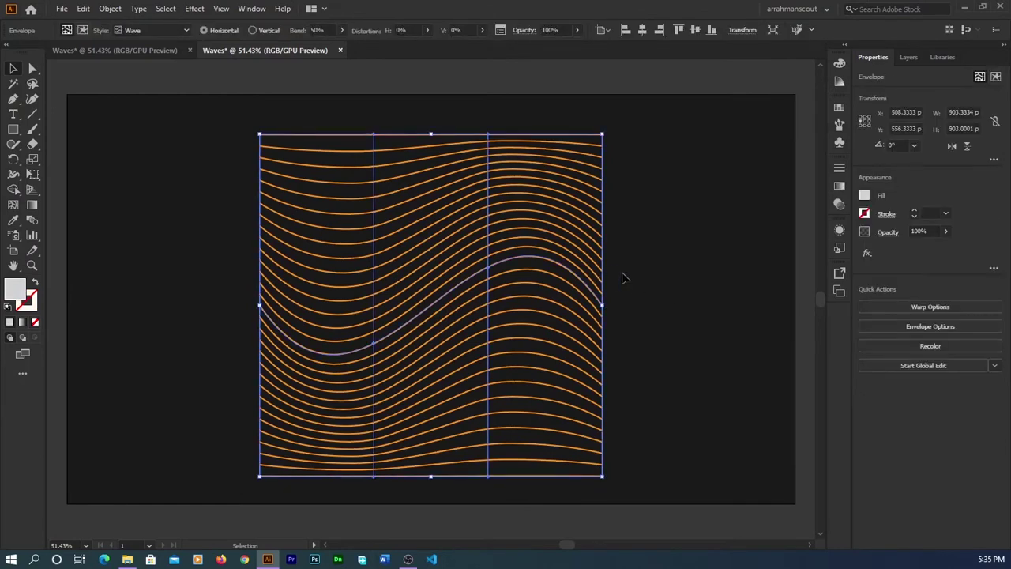
click(907, 59)
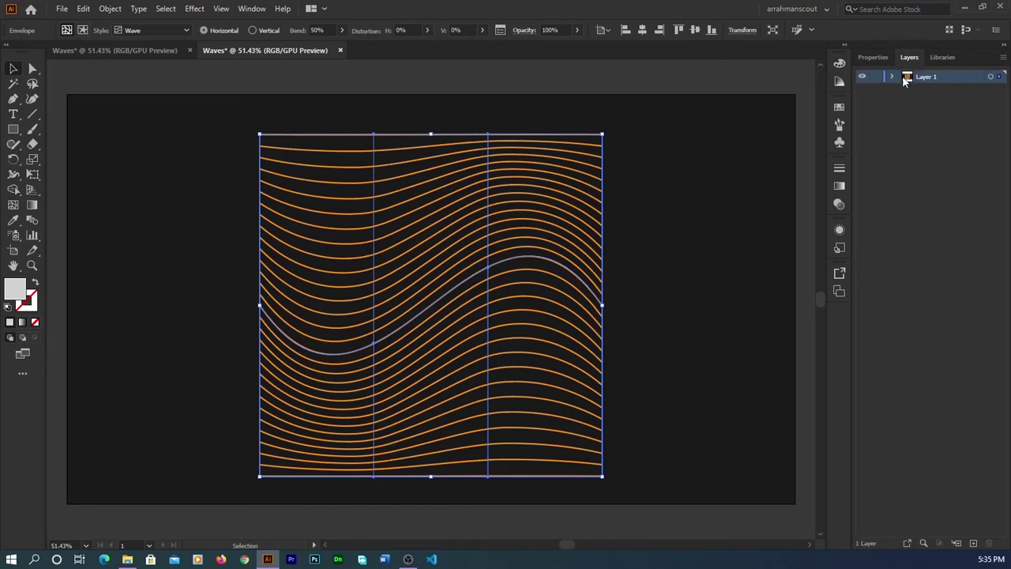
click(893, 76)
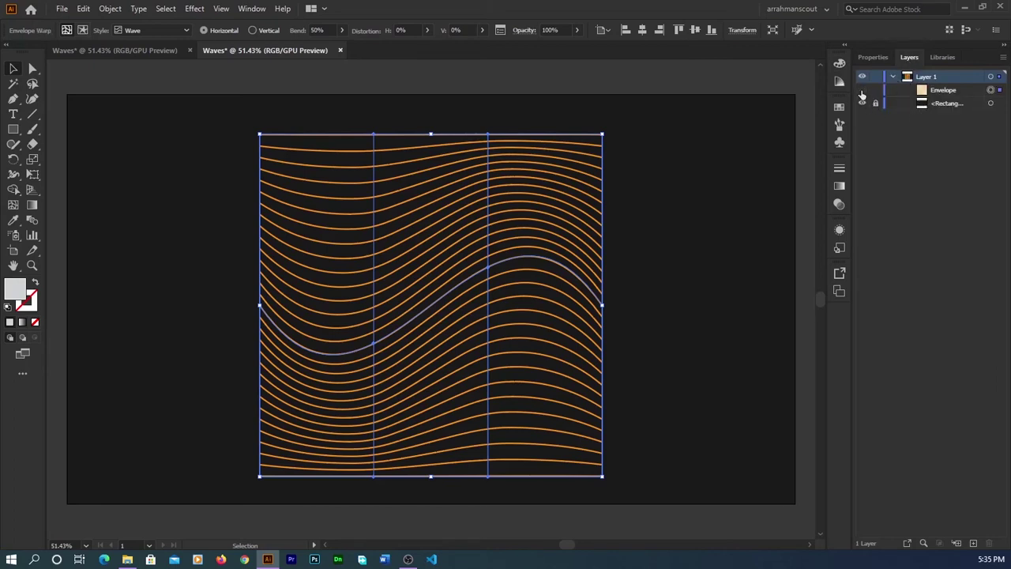
click(862, 90)
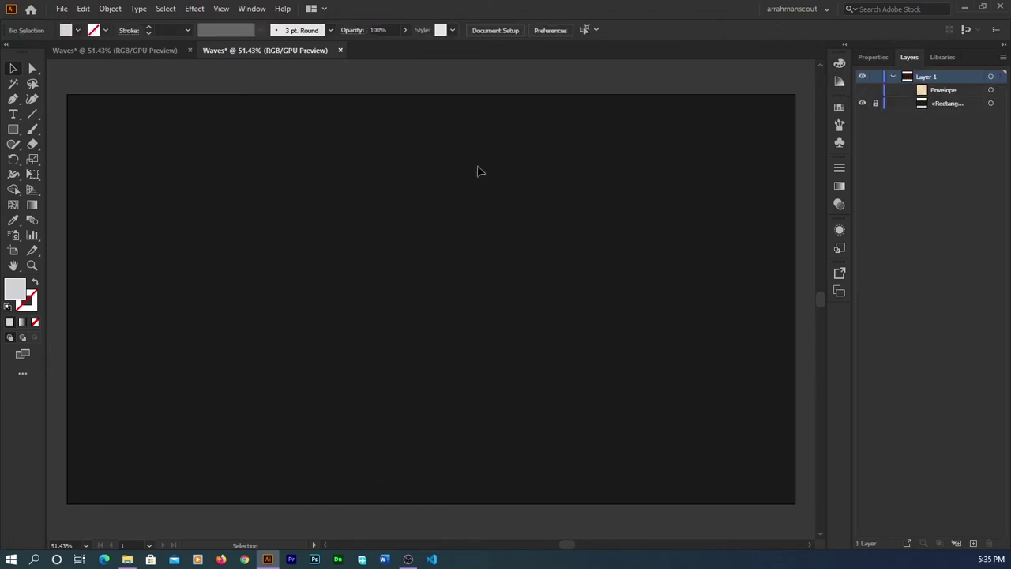
Type WAVES near the artboard top and give it an orange fill.
click(13, 115)
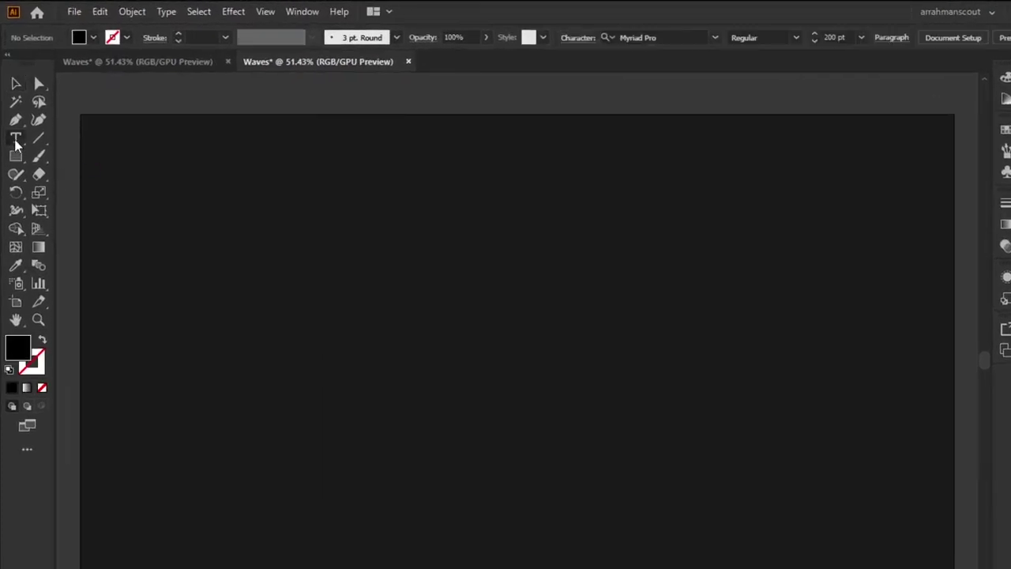
click(330, 157)
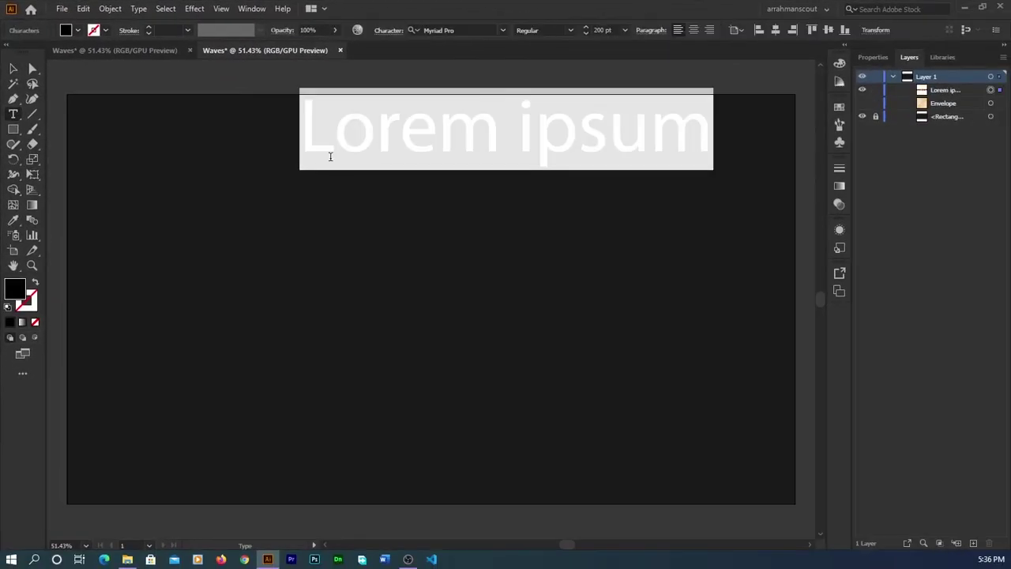
text(WAVES)
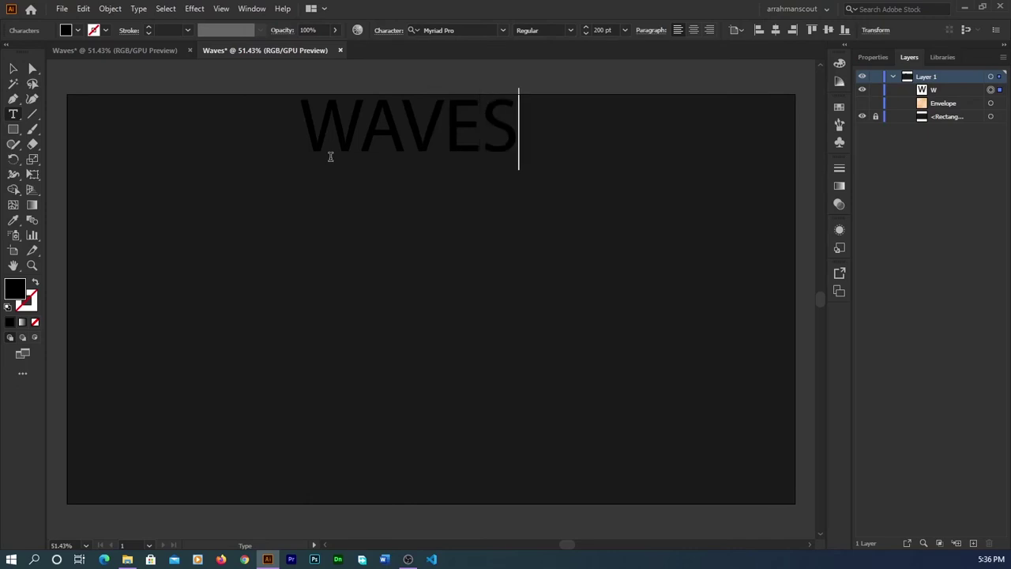
double_click(356, 163)
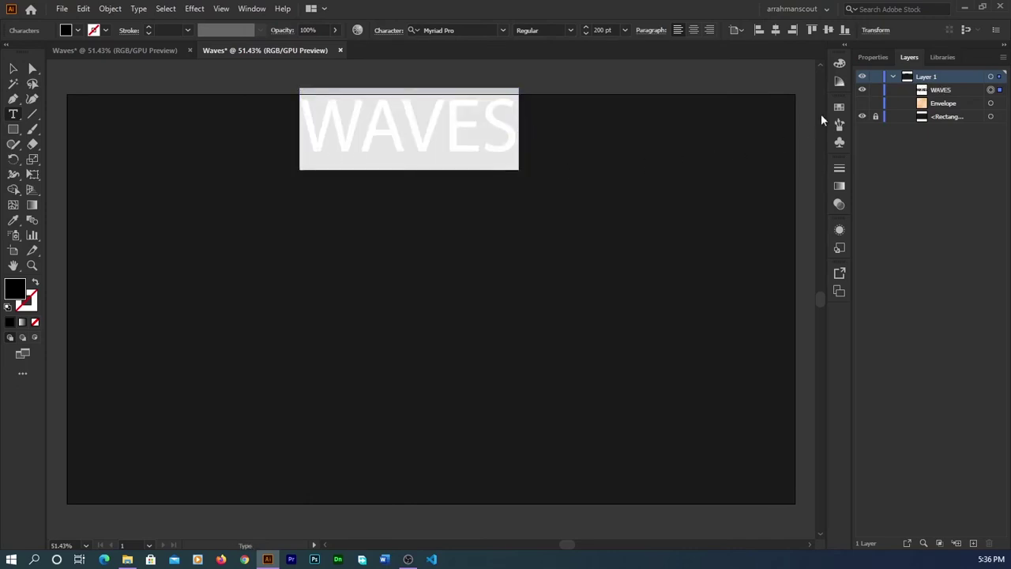
click(846, 68)
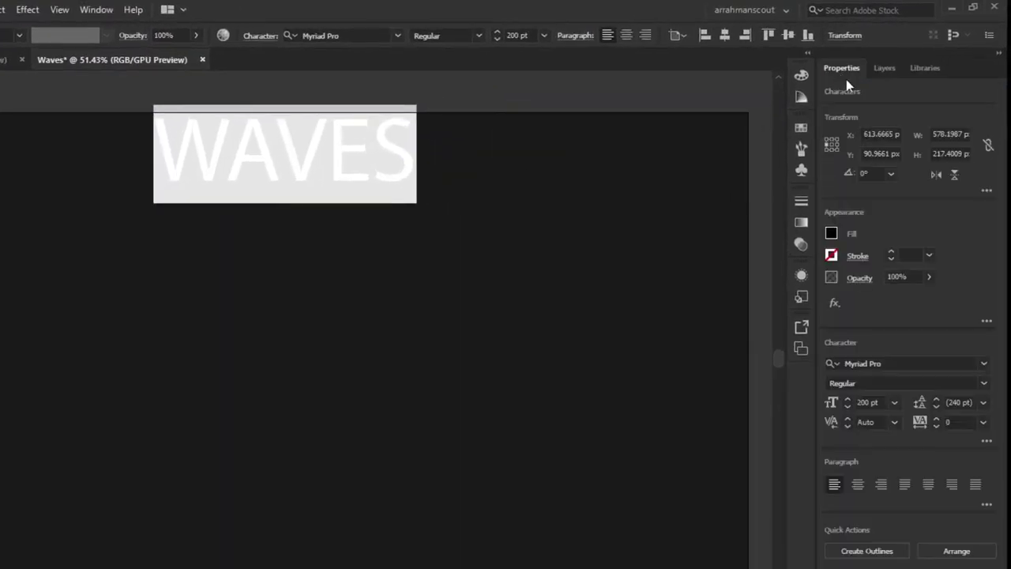
click(831, 233)
click(803, 290)
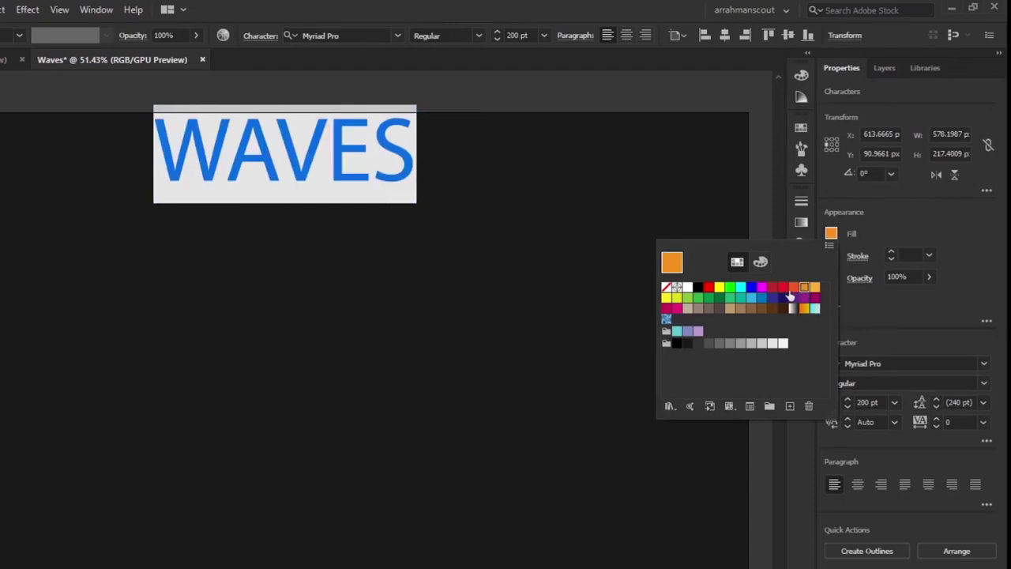
Set WAVES in Poppins Bold and move it lower on the artboard.
click(358, 35)
text(POP)
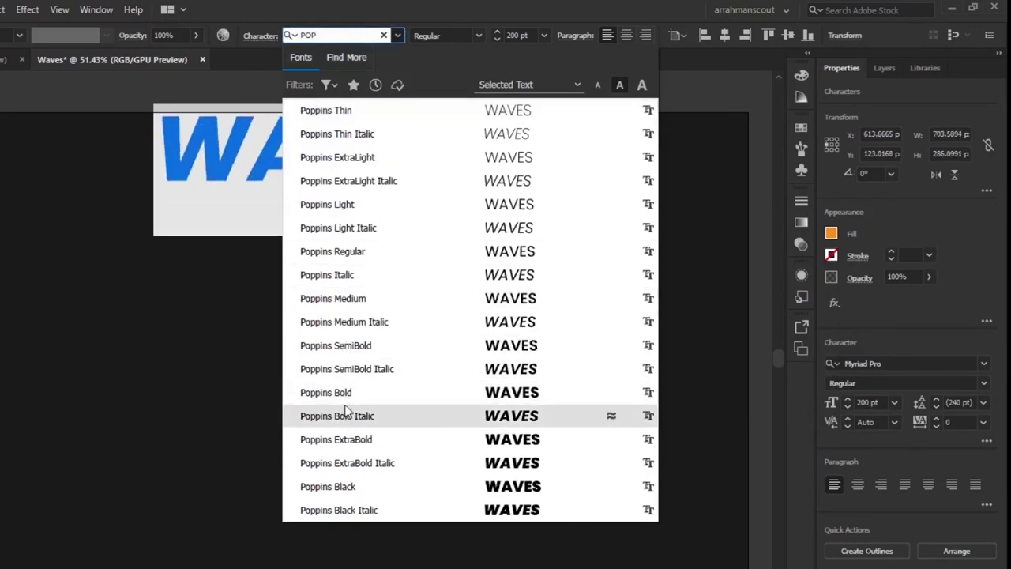
click(343, 393)
click(11, 71)
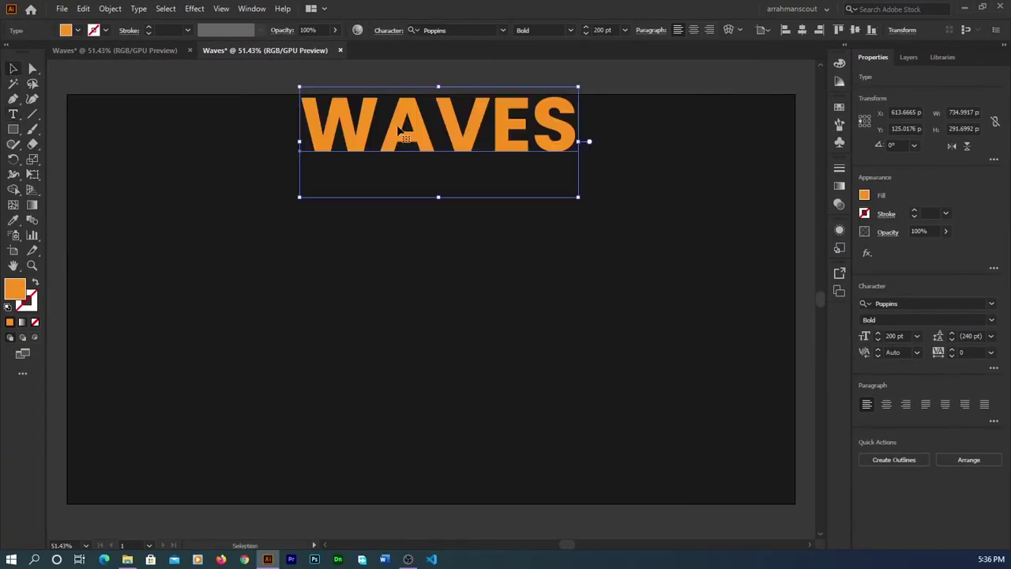
drag(407, 120, 404, 163)
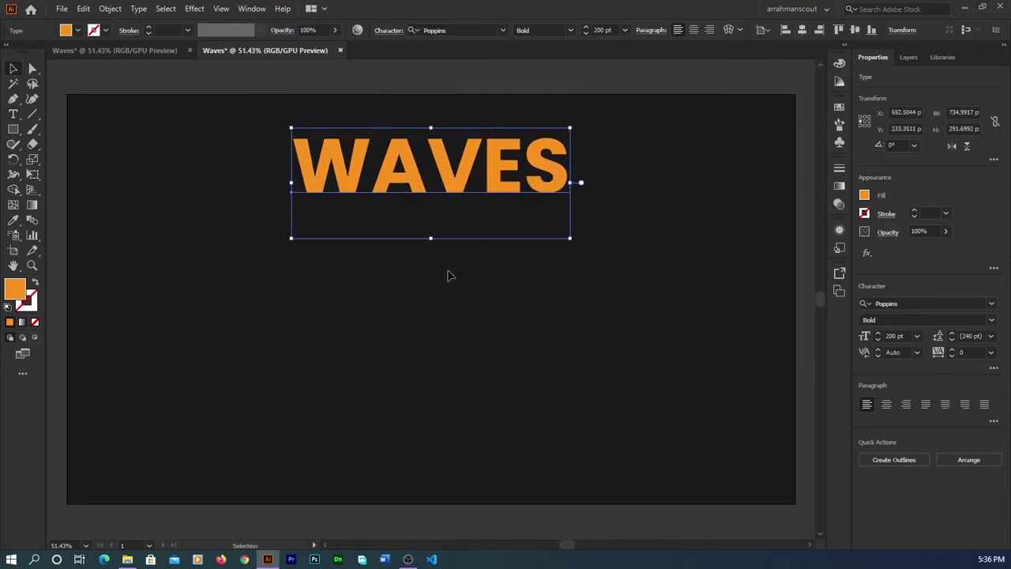
Duplicate WAVES directly below the title and swap fill and stroke for an orange outline.
click(451, 229)
click(459, 192)
drag(456, 188, 457, 243)
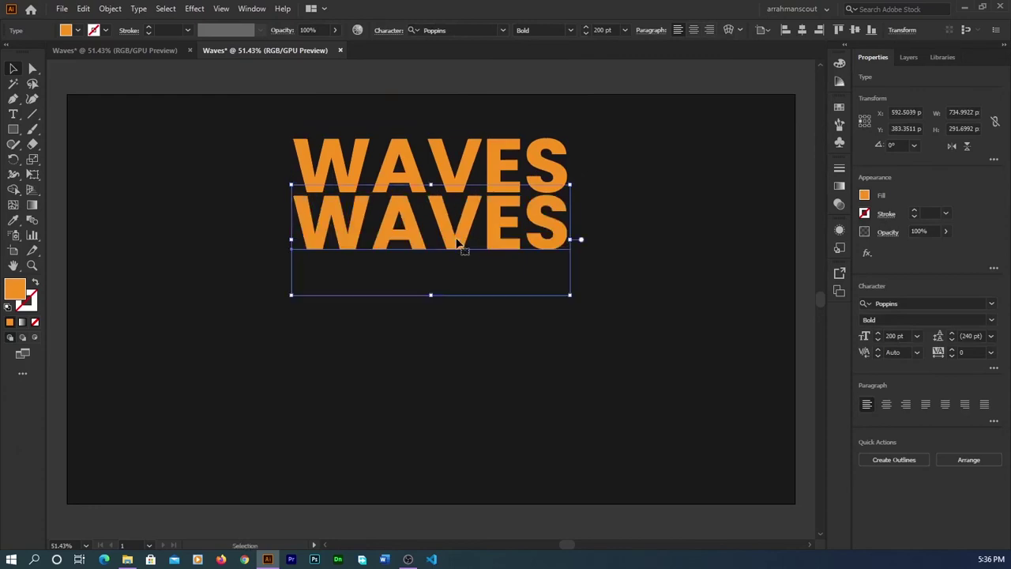
key(shift+x)
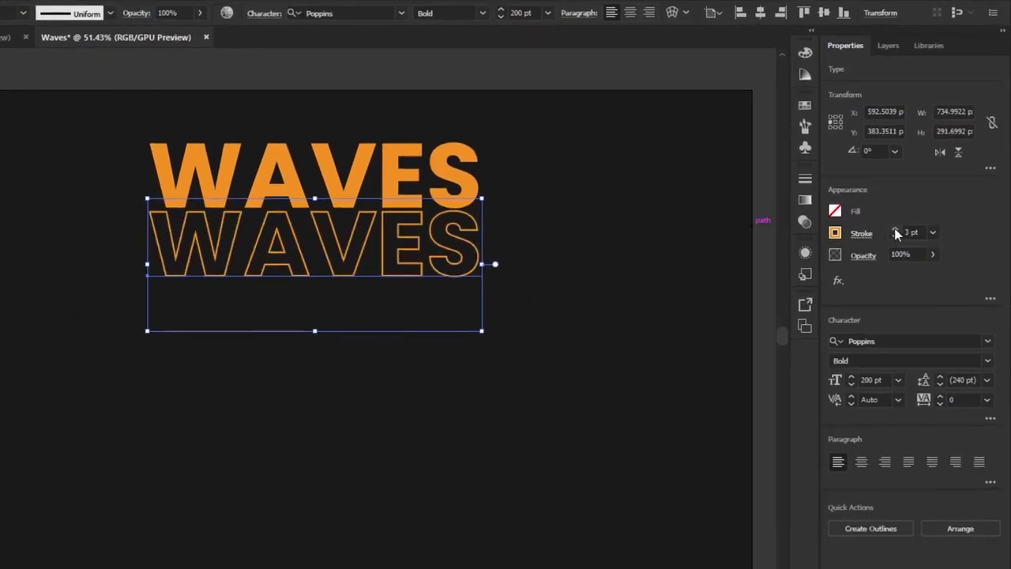
click(477, 293)
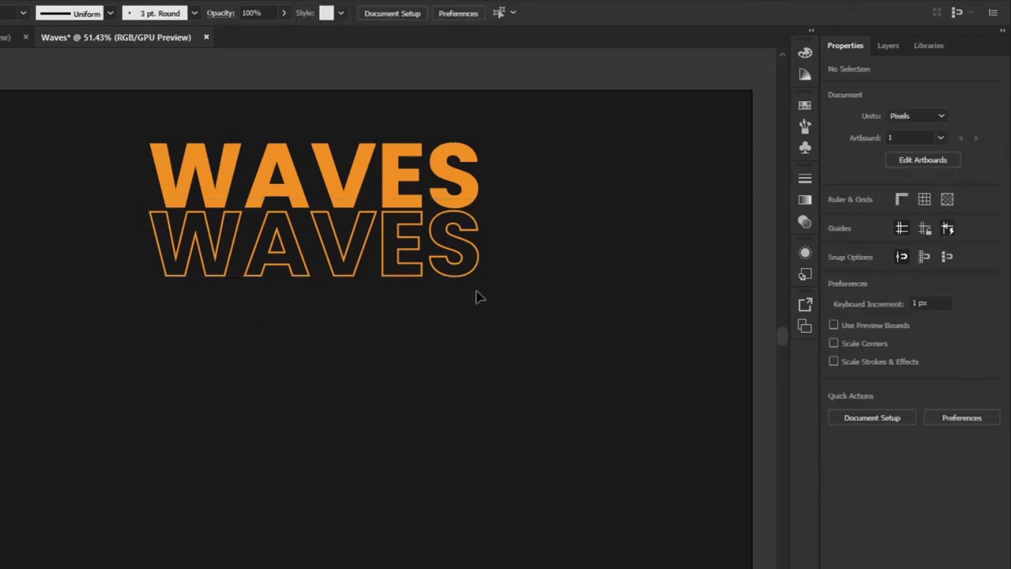
click(442, 269)
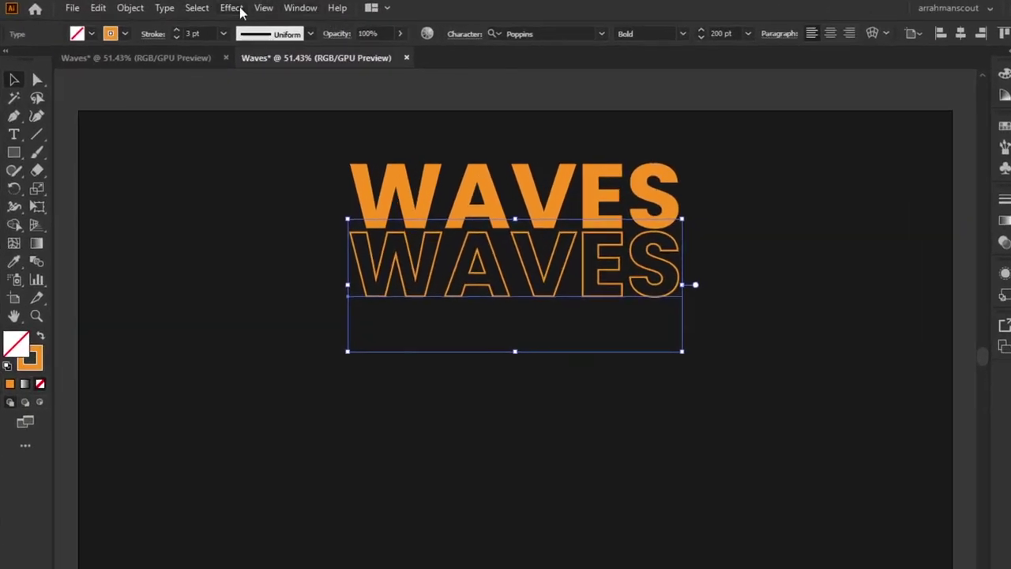
Apply a Transform effect to the outlined copy: 3 copies moved about 149 px vertically.
click(237, 9)
mouse_move(278, 130)
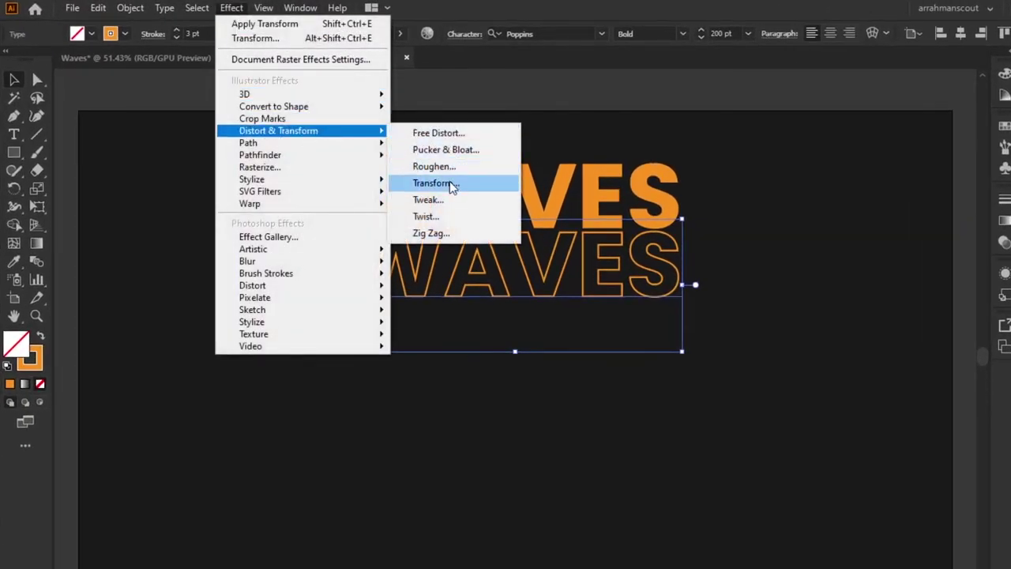
click(453, 183)
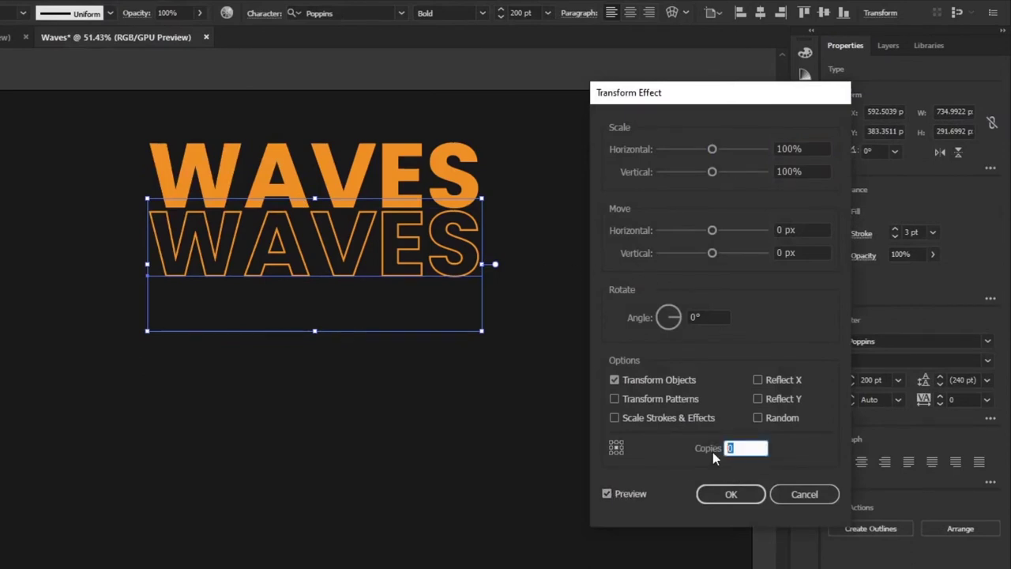
text(3)
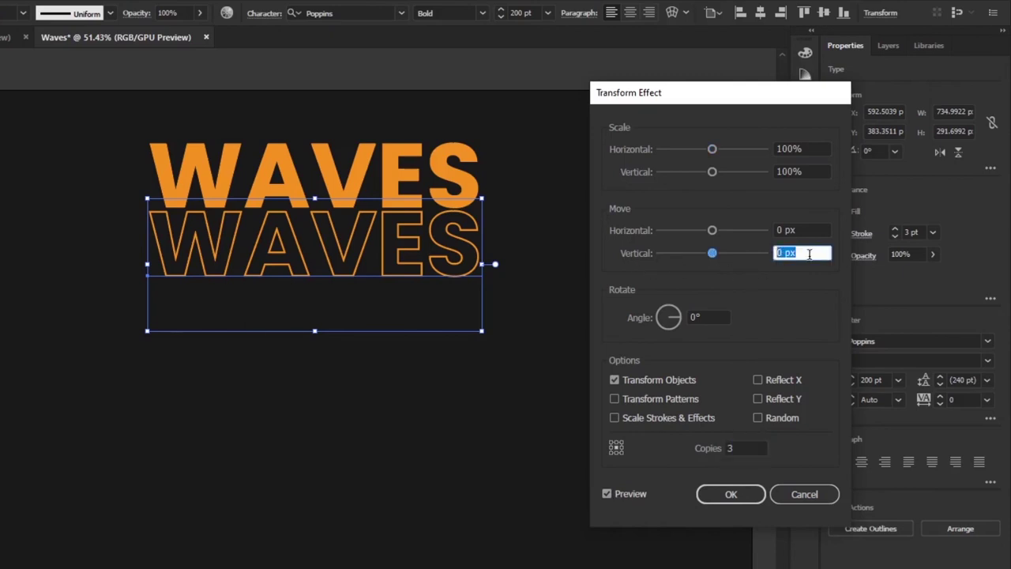
scroll(808, 253, up, 8)
scroll(809, 253, up, 10)
scroll(808, 253, up, 12)
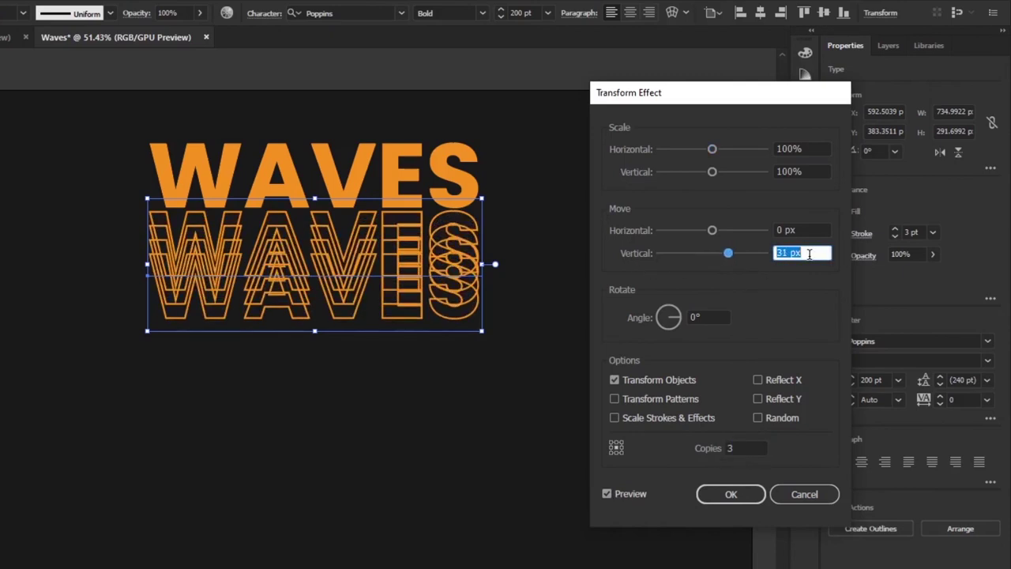
scroll(806, 253, up, 12)
scroll(805, 254, up, 10)
scroll(805, 254, up, 10)
scroll(804, 254, up, 11)
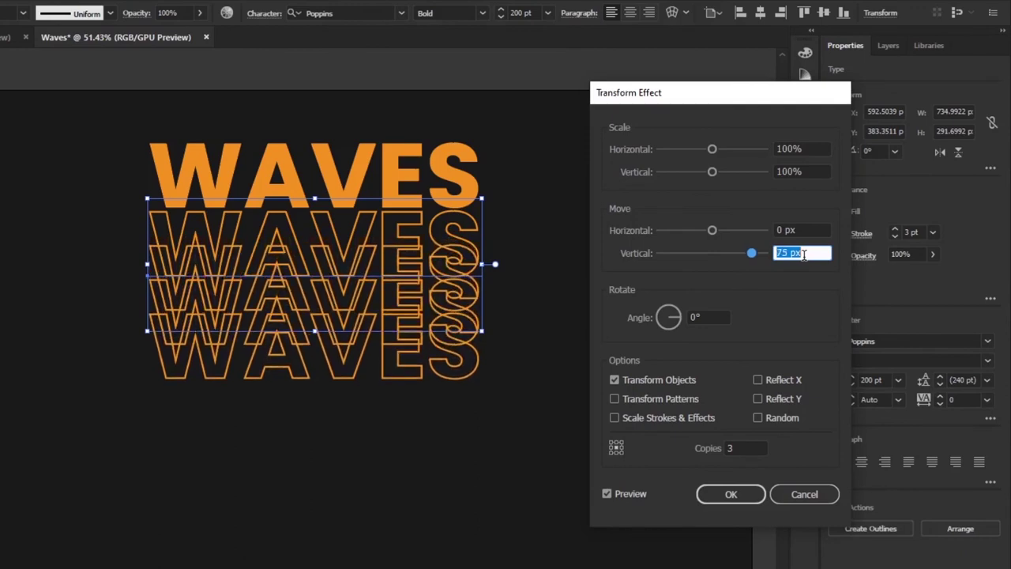
scroll(804, 253, up, 11)
scroll(804, 253, up, 9)
scroll(804, 254, up, 9)
scroll(802, 254, up, 9)
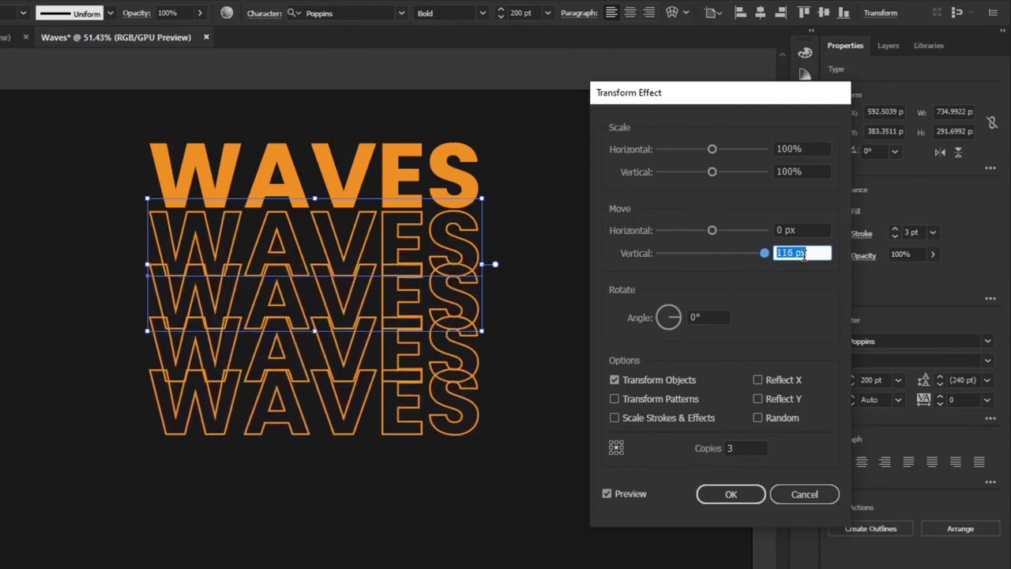
scroll(803, 254, up, 9)
scroll(803, 254, up, 8)
scroll(803, 254, up, 6)
scroll(802, 253, up, 5)
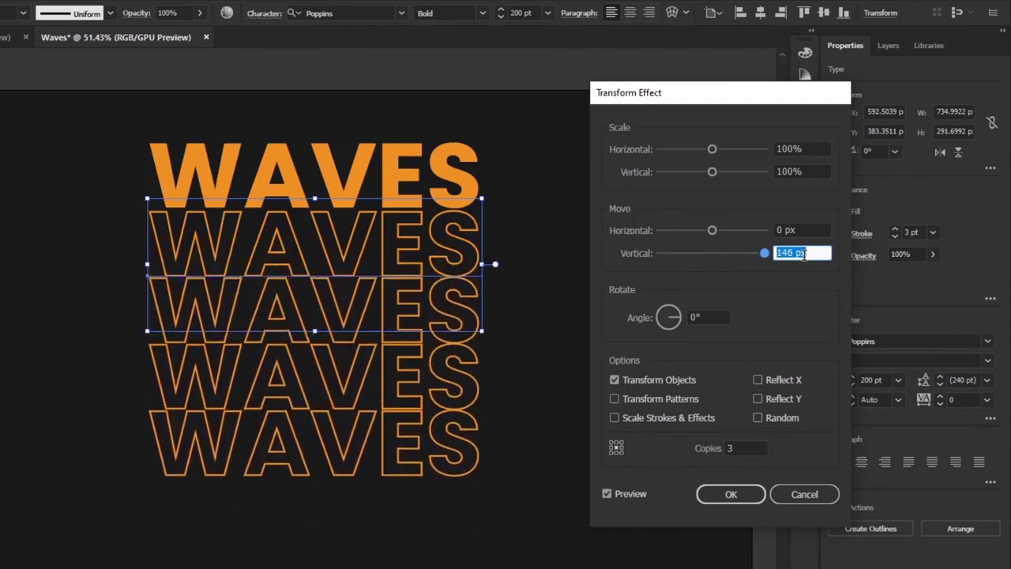
scroll(802, 253, up, 5)
scroll(803, 254, up, 1)
scroll(802, 254, up, 1)
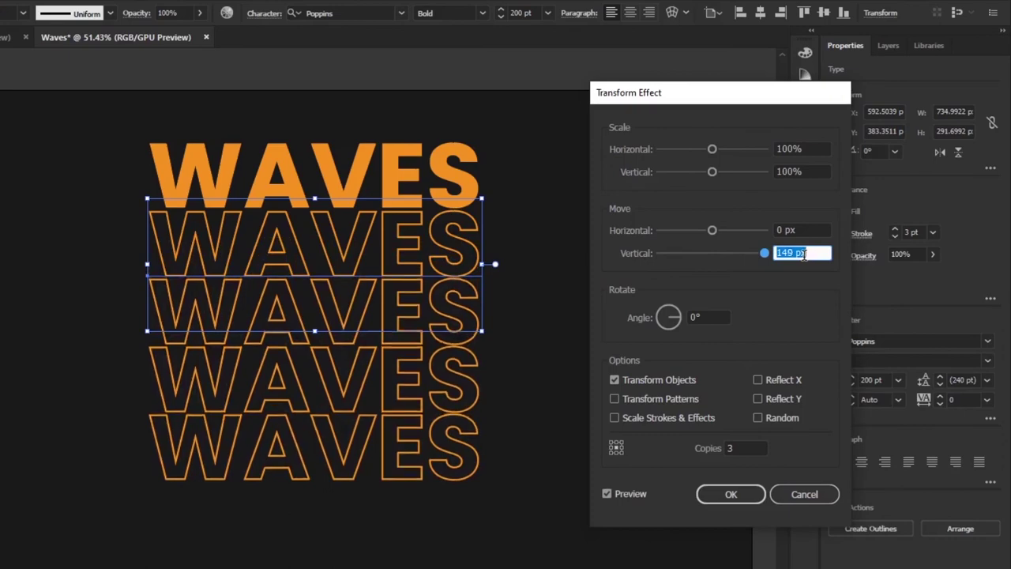
scroll(803, 254, up, 1)
click(731, 496)
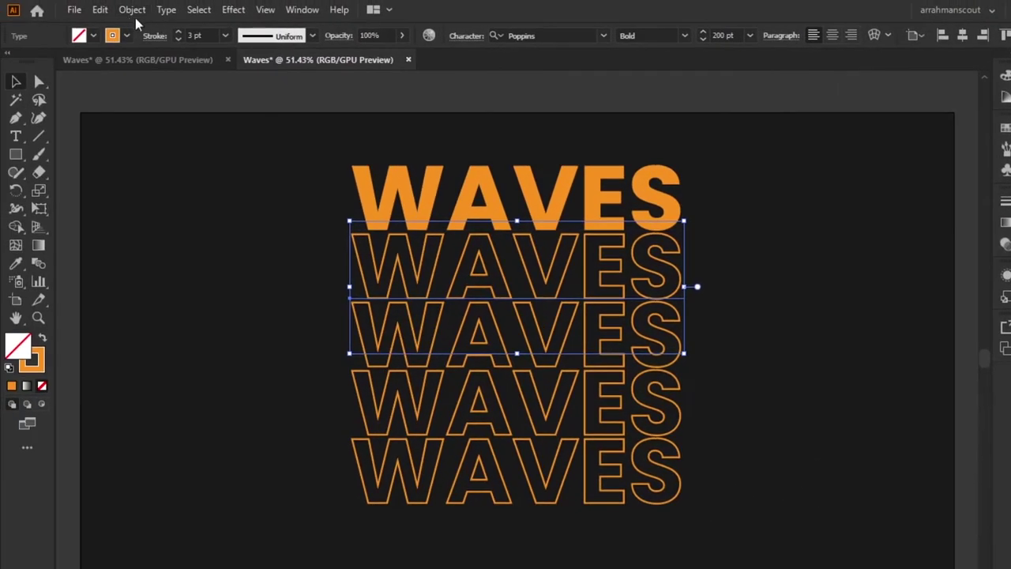
Warp the four outlined WAVES rows with a horizontal Wave envelope at 50% bend.
click(132, 11)
mouse_move(173, 437)
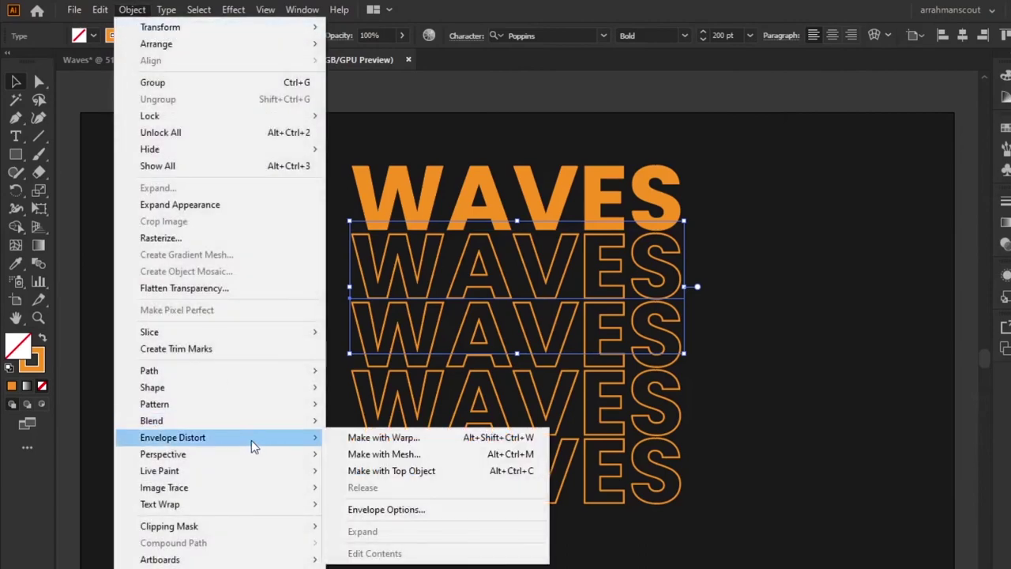
click(371, 437)
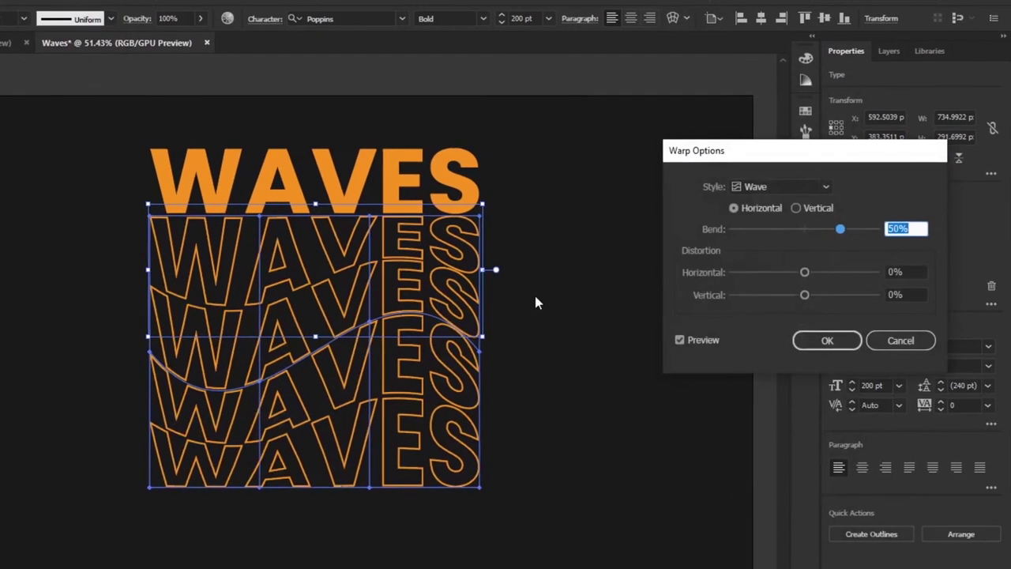
click(766, 186)
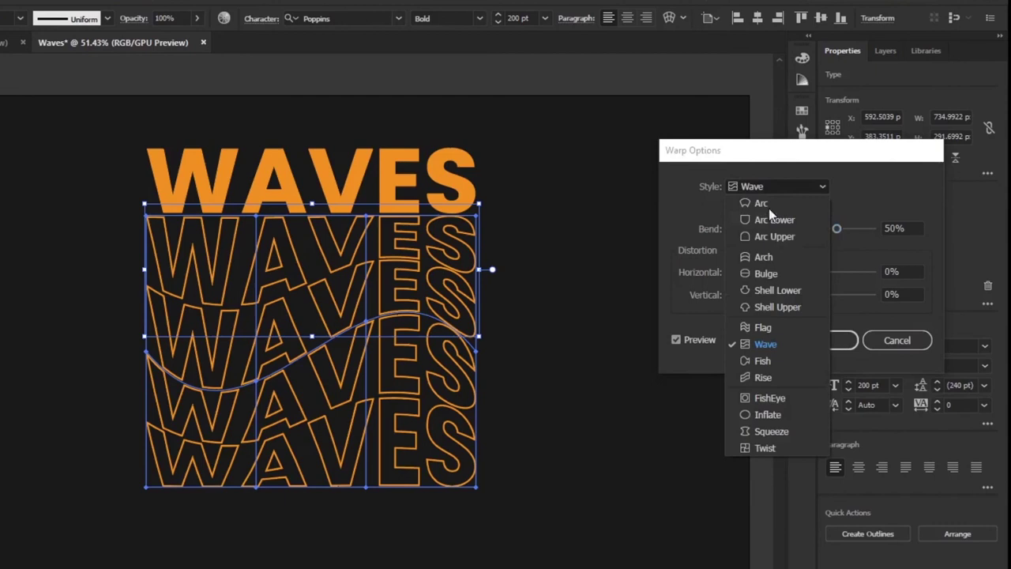
click(763, 345)
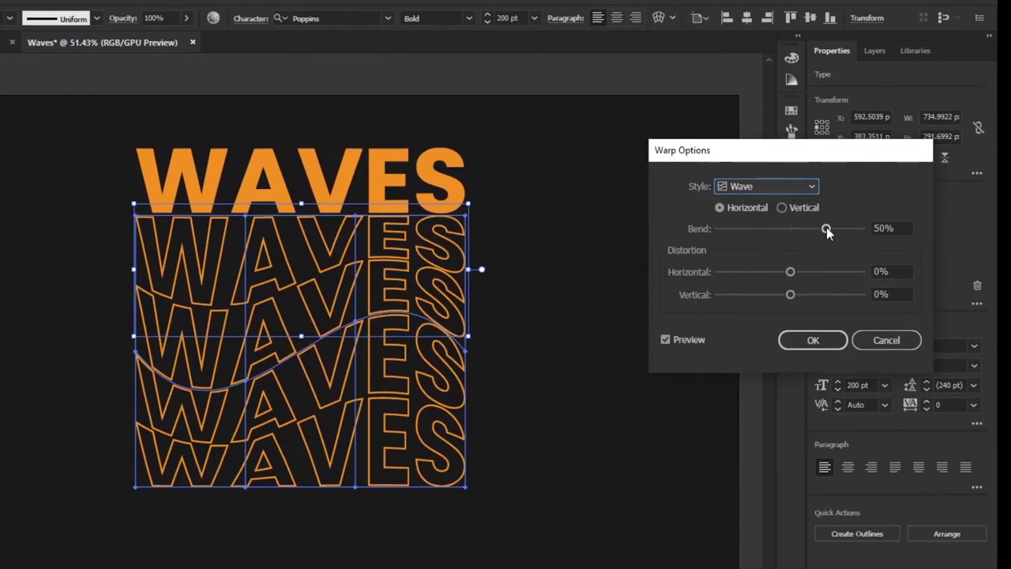
mouse_move(827, 228)
mouse_down()
mouse_move(743, 235)
mouse_move(835, 238)
mouse_up()
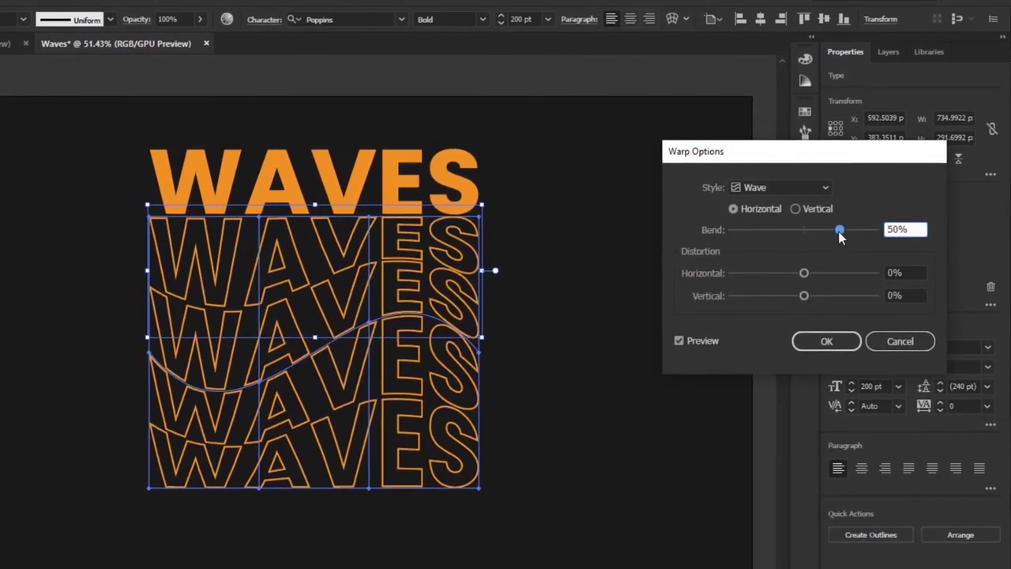
click(842, 328)
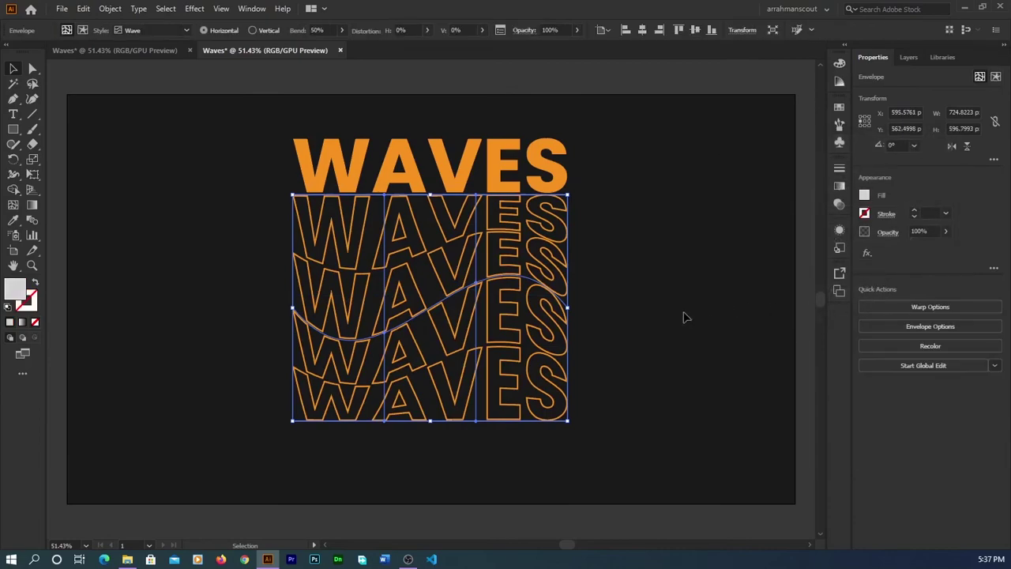